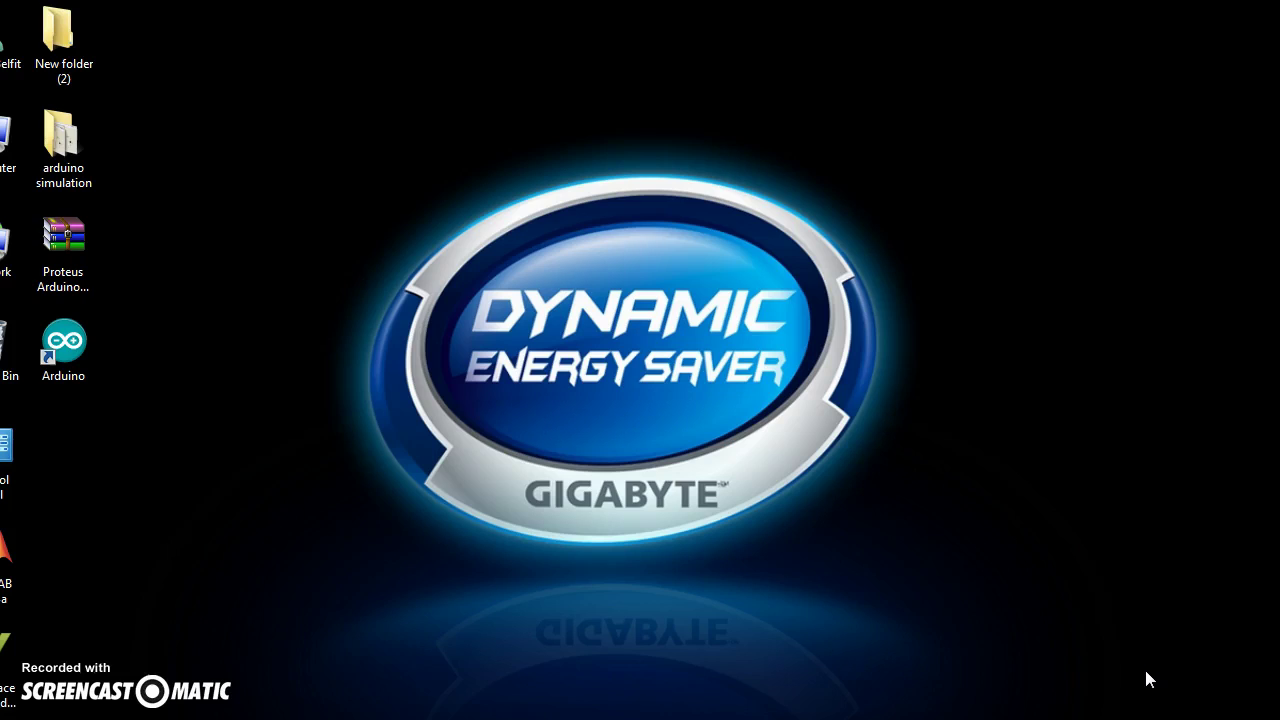
Step: Restore ISIS Professional from the taskbar to show the blank schematic with LED-BLUE and RESISTOR devices
{"action": "left_click", "coordinate": [1143, 670]}
{"action": "left_click", "coordinate": [1121, 660]}
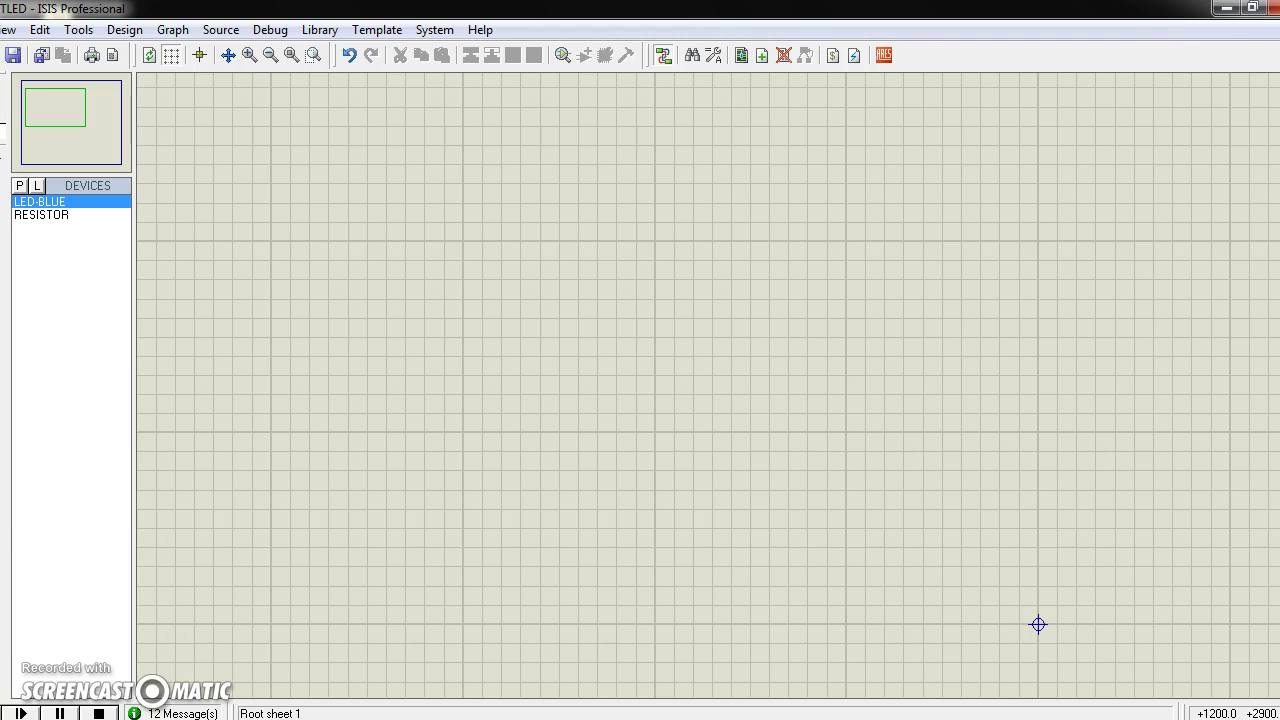
Step: Search the parts library for 'ard' and narrow results to the Emulator category
{"action": "left_click", "coordinate": [21, 187]}
{"action": "left_click", "coordinate": [223, 134]}
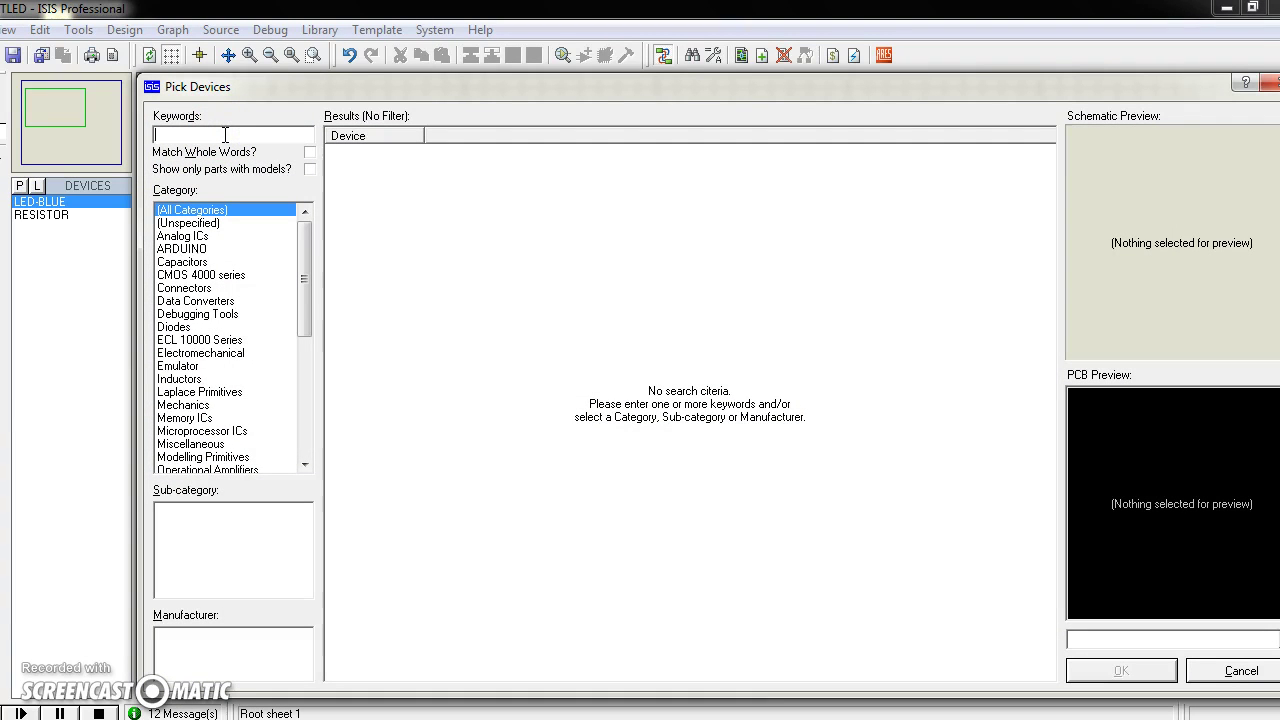
{"action": "type", "text": "arduino"}
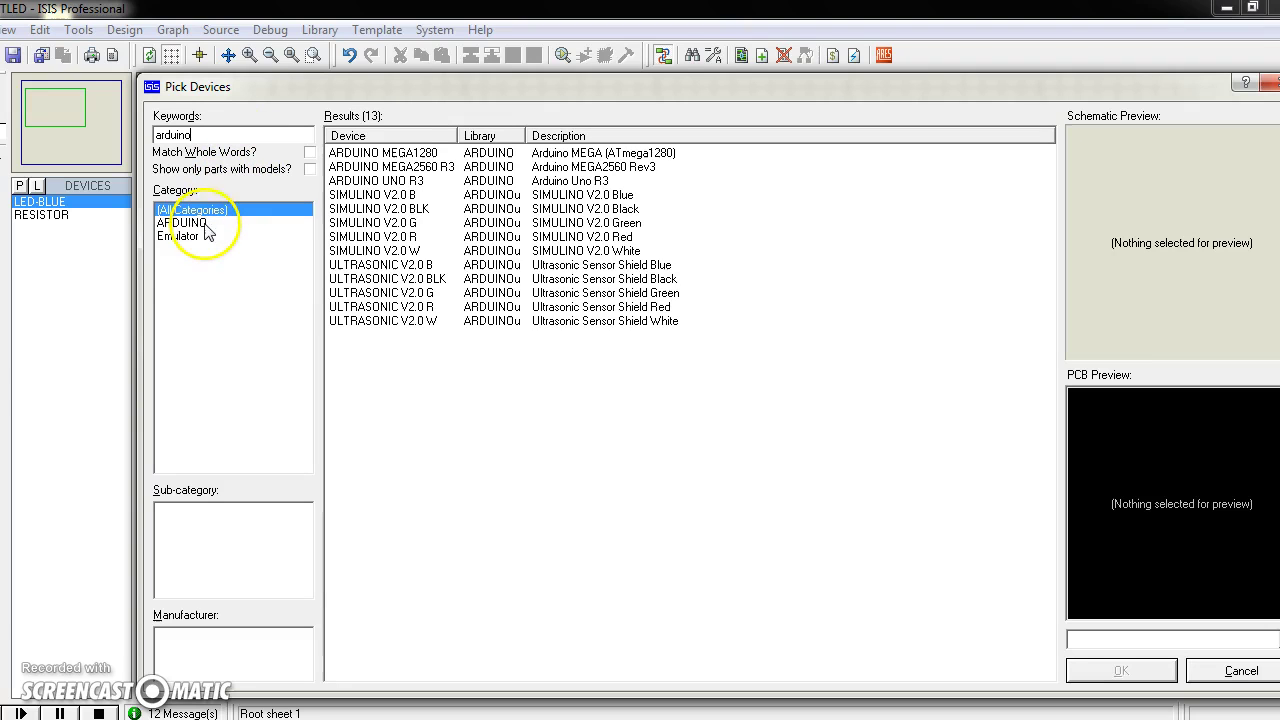
{"action": "left_click", "coordinate": [182, 237]}
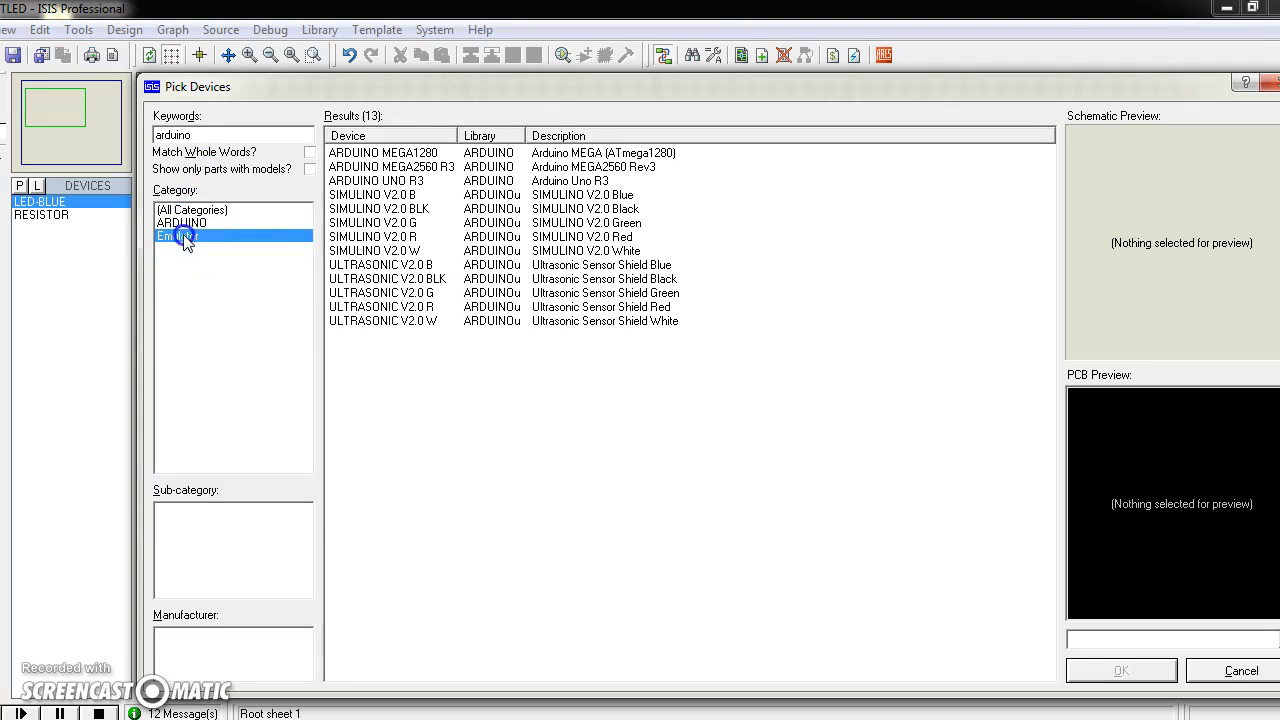
Step: Preview the ARDUINO MEGA1280, UNO R3 and MEGA2560 R3 boards, nudging the picker up-left
{"action": "left_click", "coordinate": [510, 167]}
{"action": "left_click", "coordinate": [510, 153]}
{"action": "left_click", "coordinate": [503, 181]}
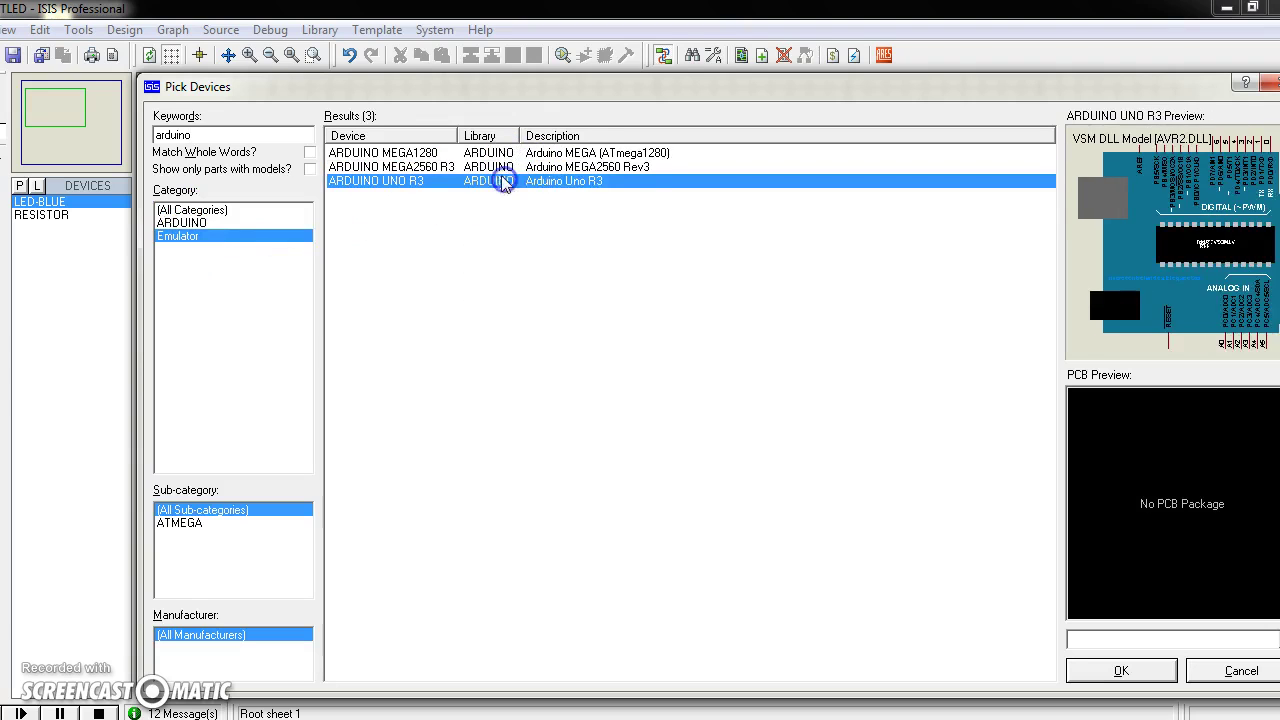
{"action": "left_click", "coordinate": [494, 167]}
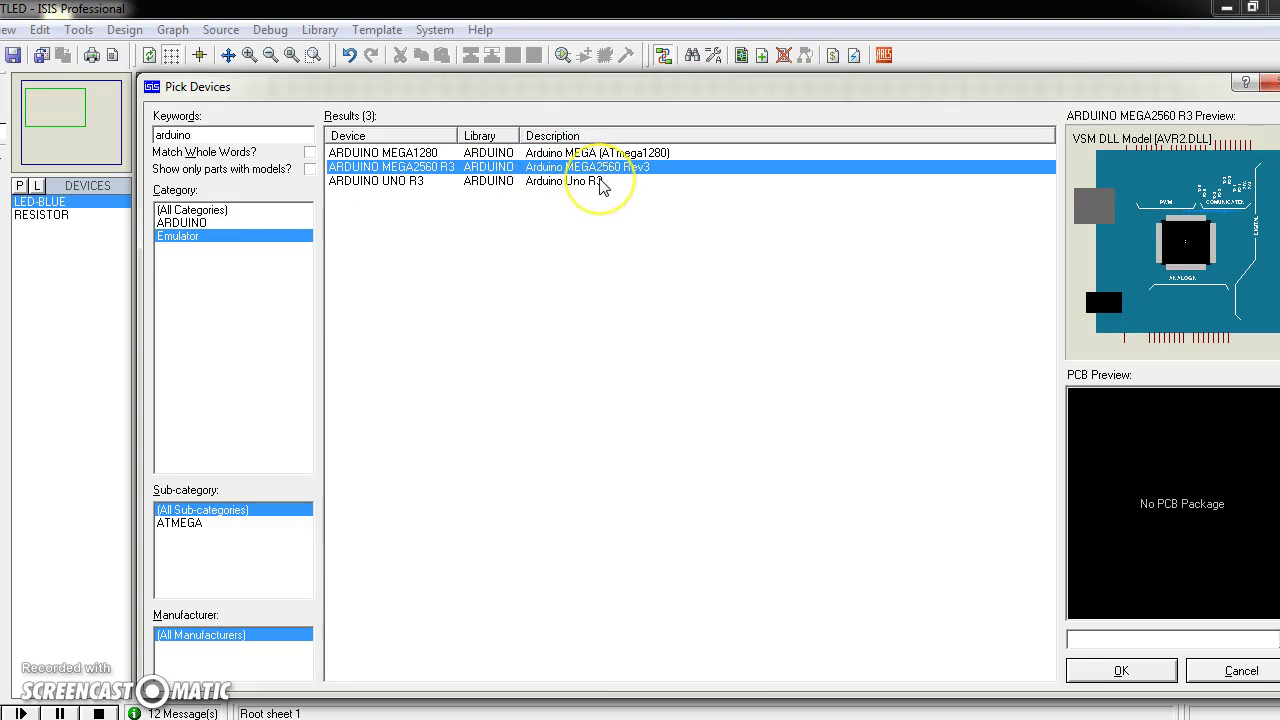
{"action": "left_click_drag", "start_coordinate": [666, 90], "coordinate": [623, 74]}
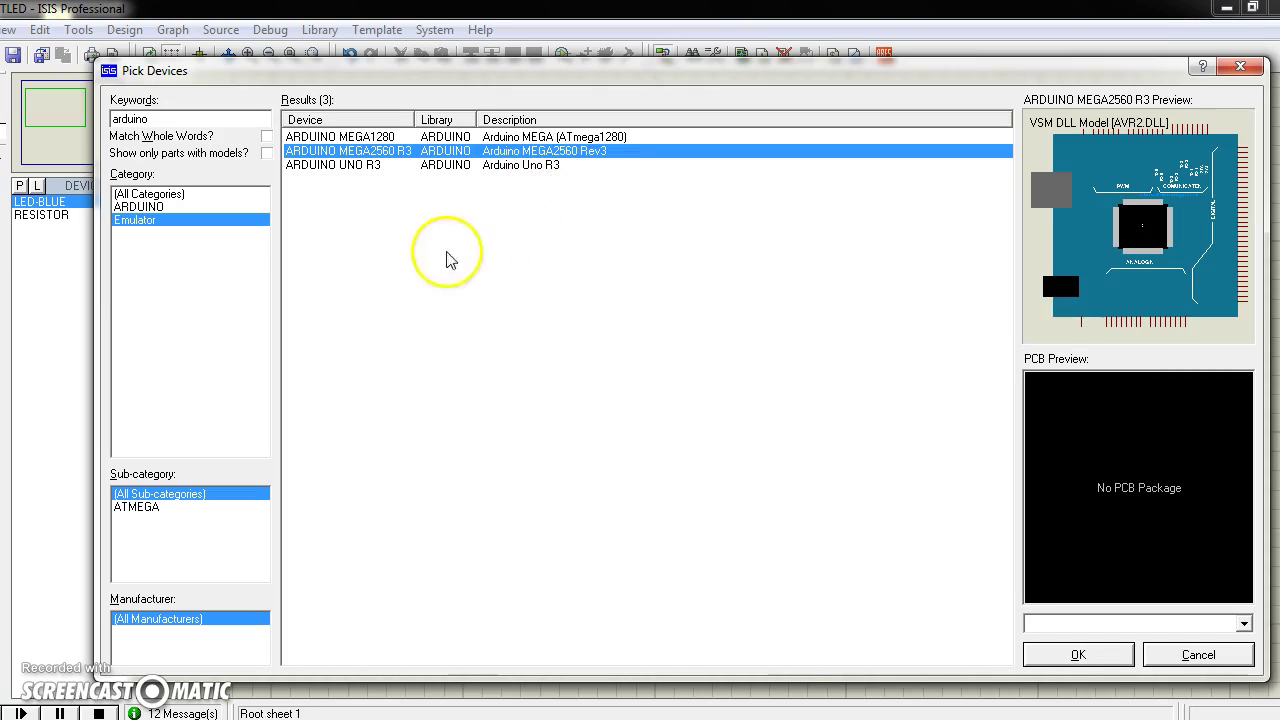
Step: Close Pick Devices, minimize ISIS, and extract the Proteus Arduino archive onto the desktop
{"action": "left_click", "coordinate": [1238, 68]}
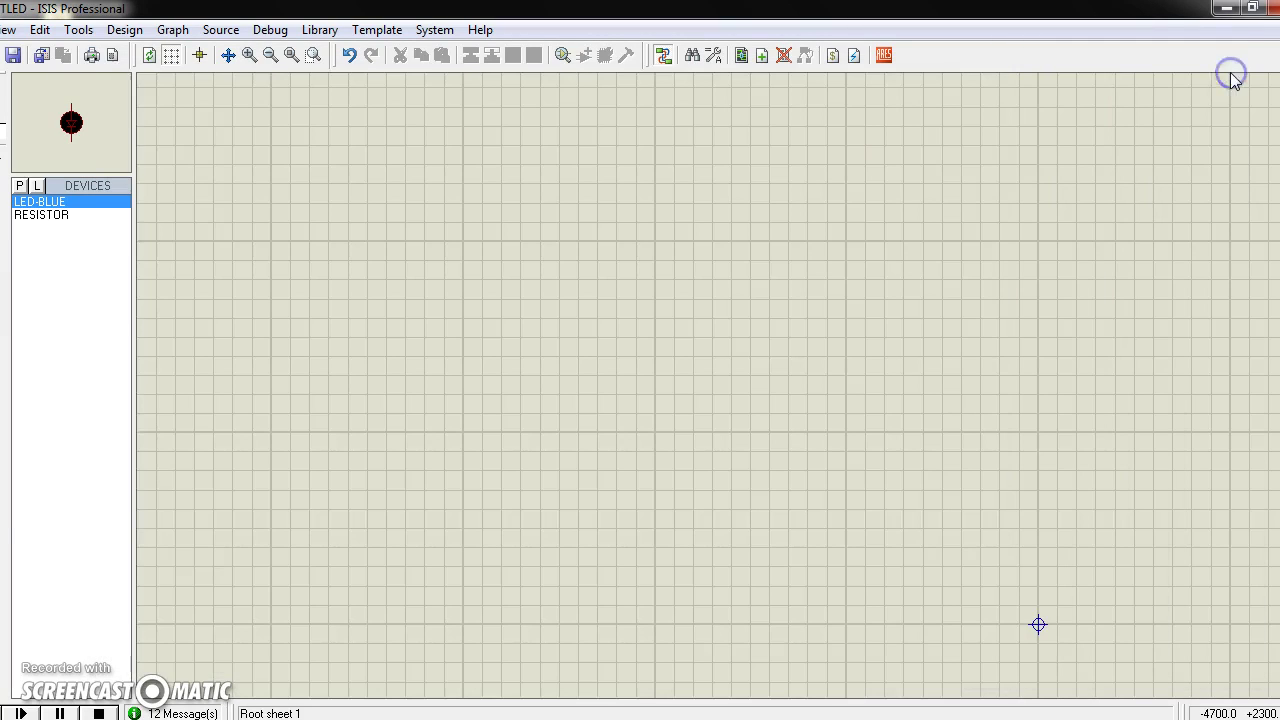
{"action": "left_click", "coordinate": [1229, 10]}
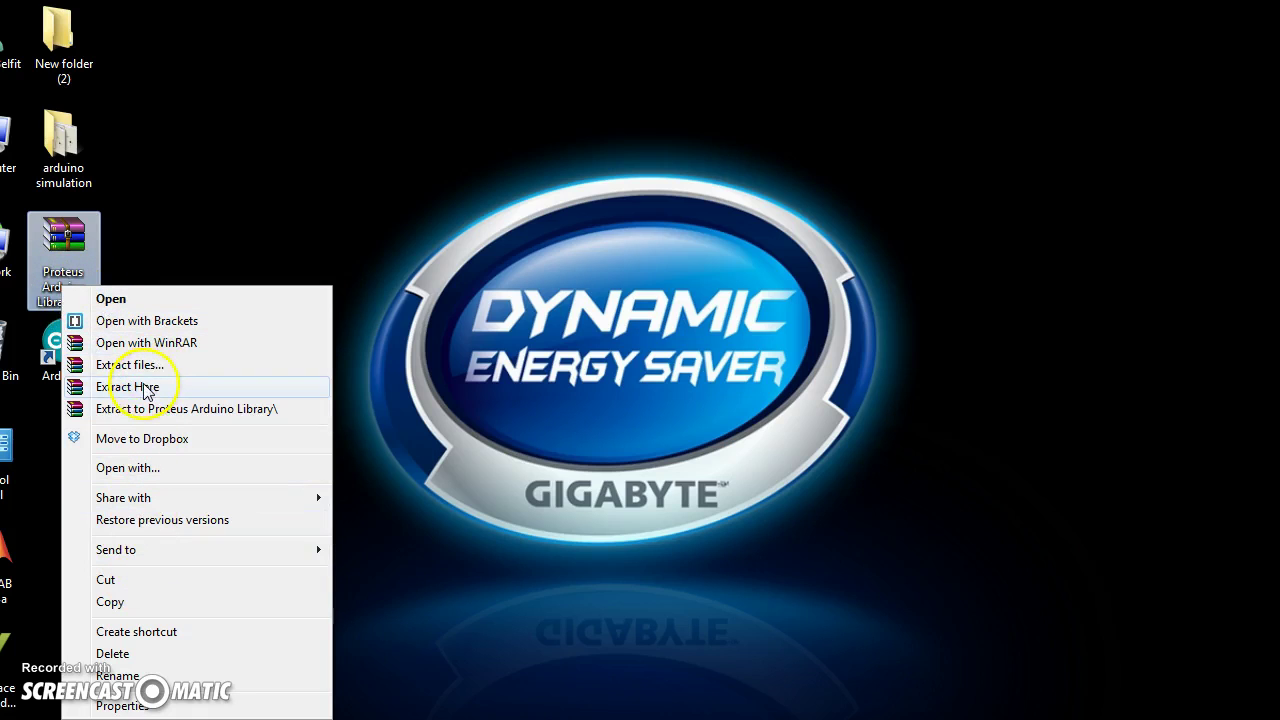
{"action": "left_click", "coordinate": [125, 388]}
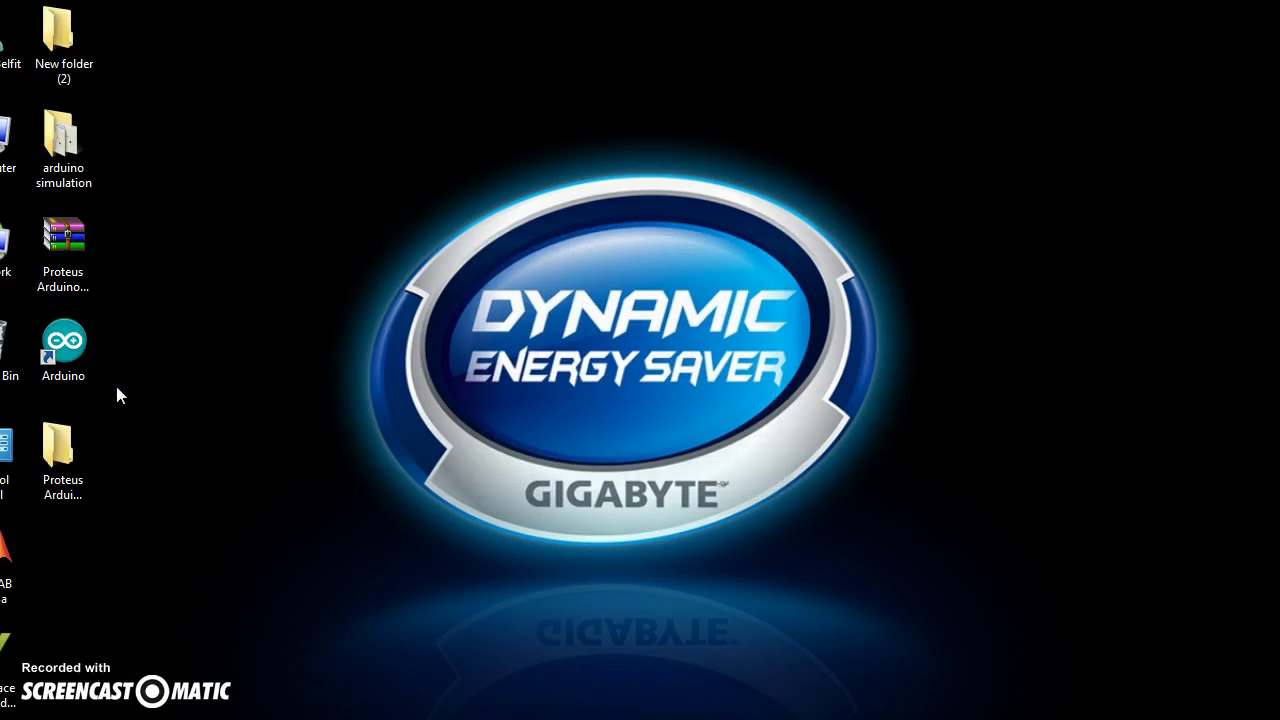
Step: Copy ARDUINO.IDX and ARDUINO.LIB from the extracted Proteus Arduino Library subfolder
{"action": "double_click", "coordinate": [60, 458]}
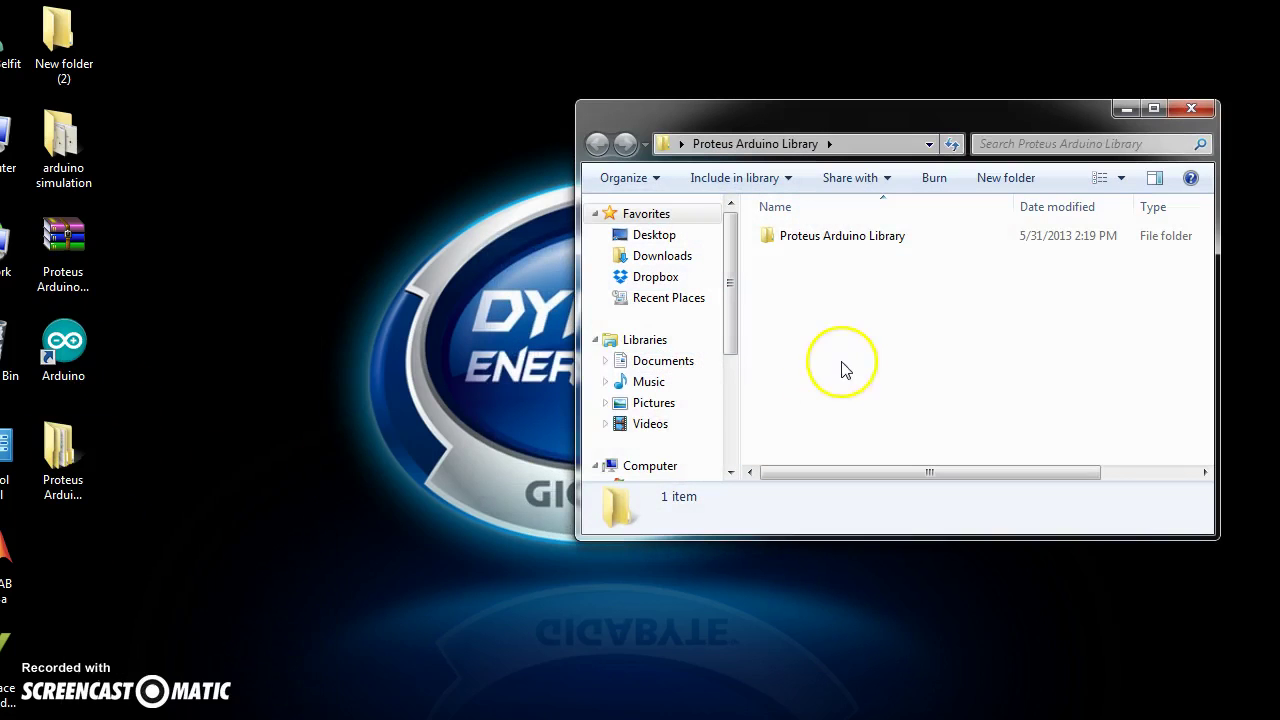
{"action": "double_click", "coordinate": [851, 240]}
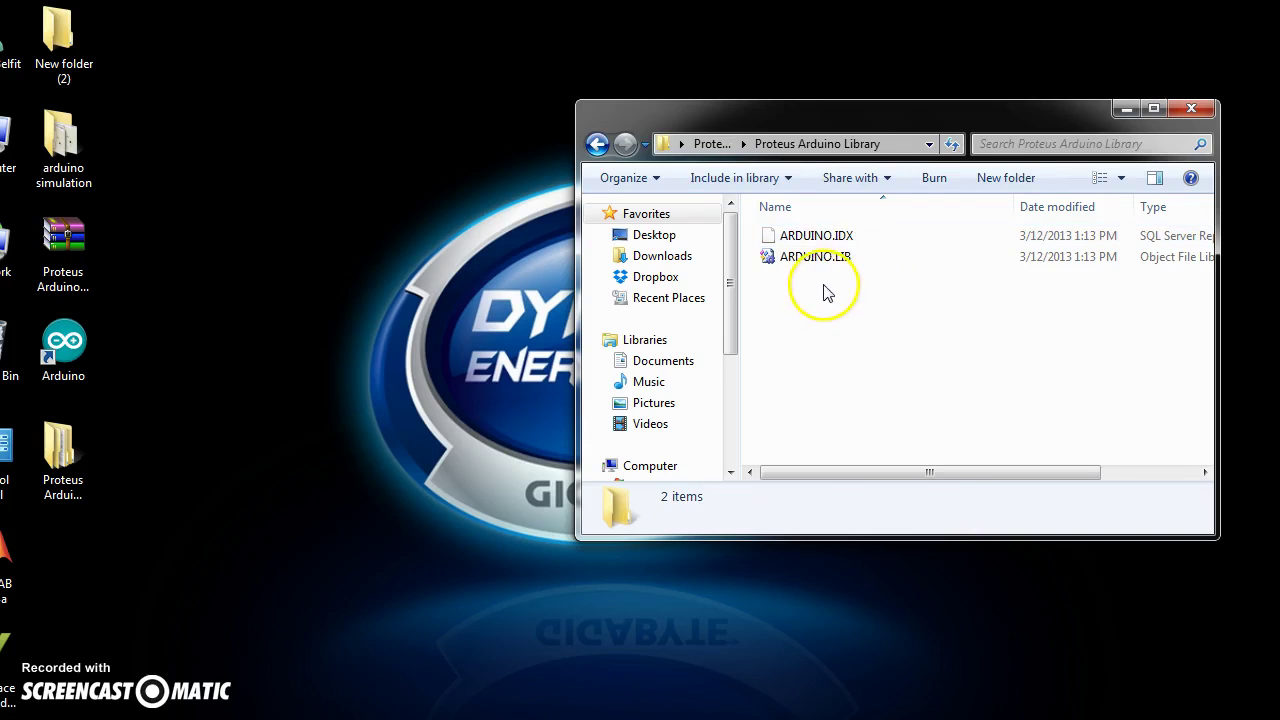
{"action": "left_click_drag", "start_coordinate": [836, 287], "coordinate": [884, 245]}
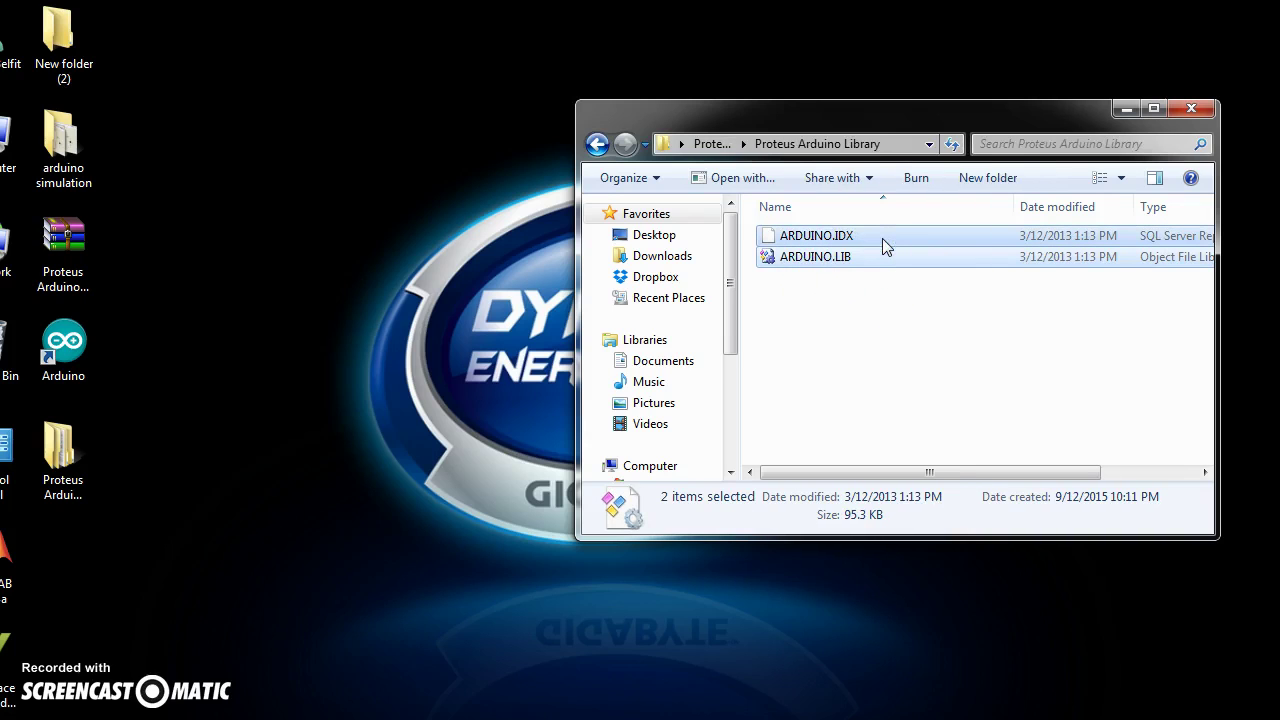
{"action": "right_click", "coordinate": [884, 245]}
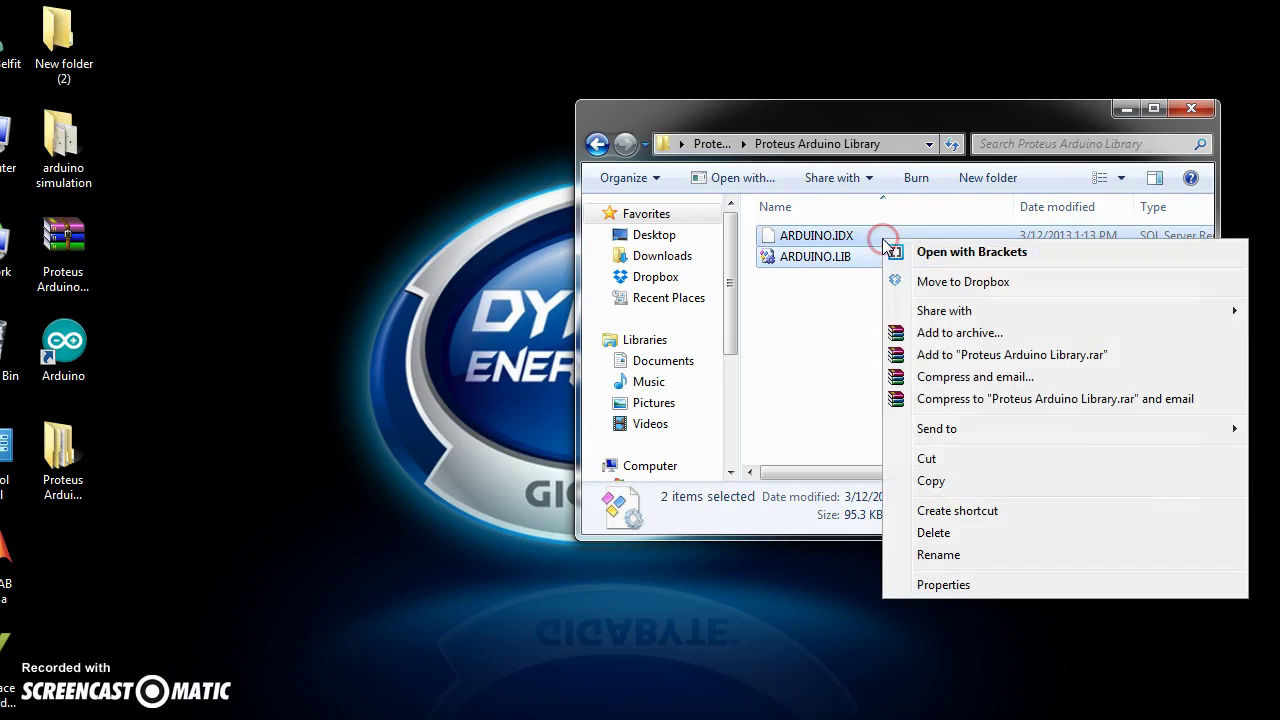
{"action": "left_click", "coordinate": [945, 484]}
{"action": "left_click", "coordinate": [1127, 108]}
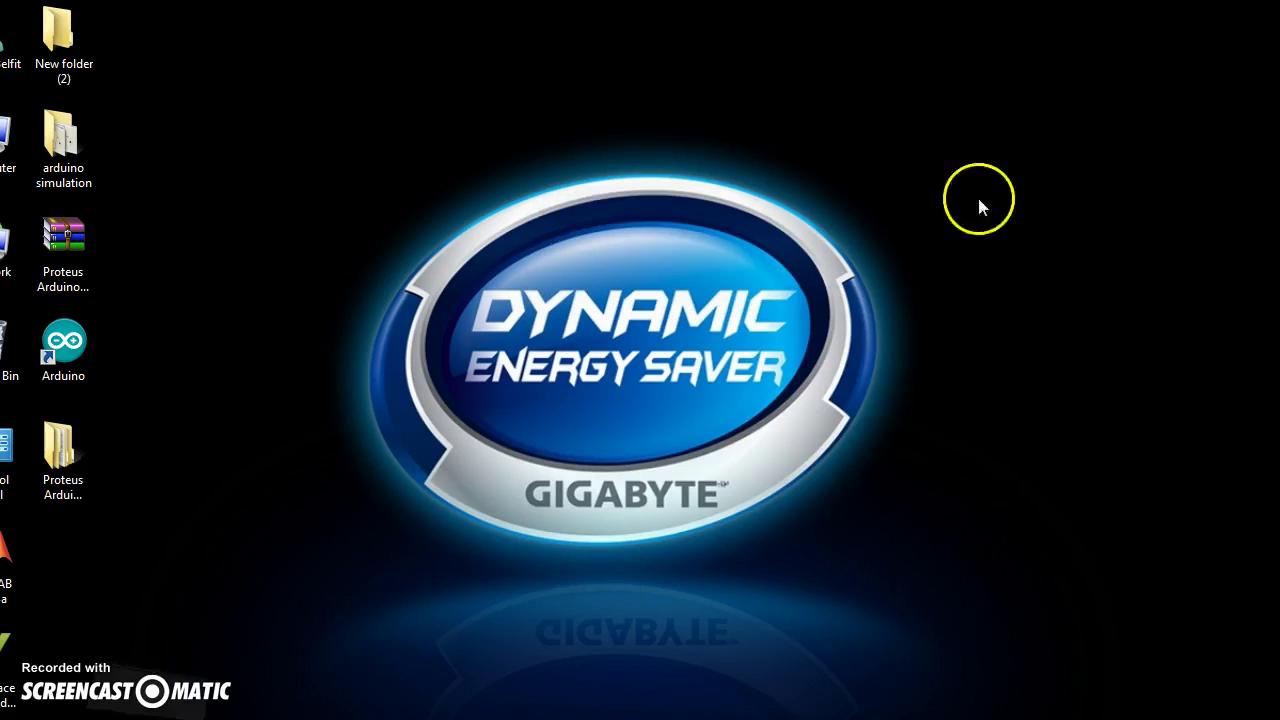
Step: Open Local Disk (C:) maximized, browse the Users and Public folders, then return to C:
{"action": "double_click", "coordinate": [8, 140]}
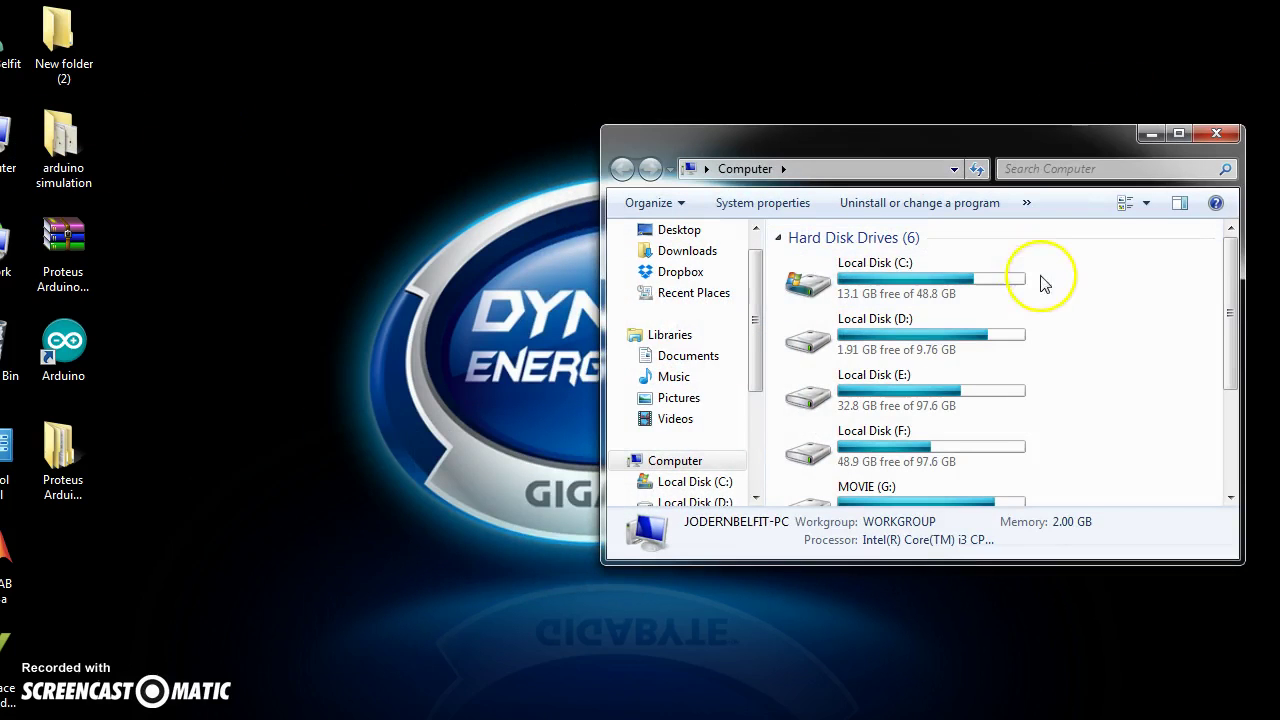
{"action": "double_click", "coordinate": [975, 288]}
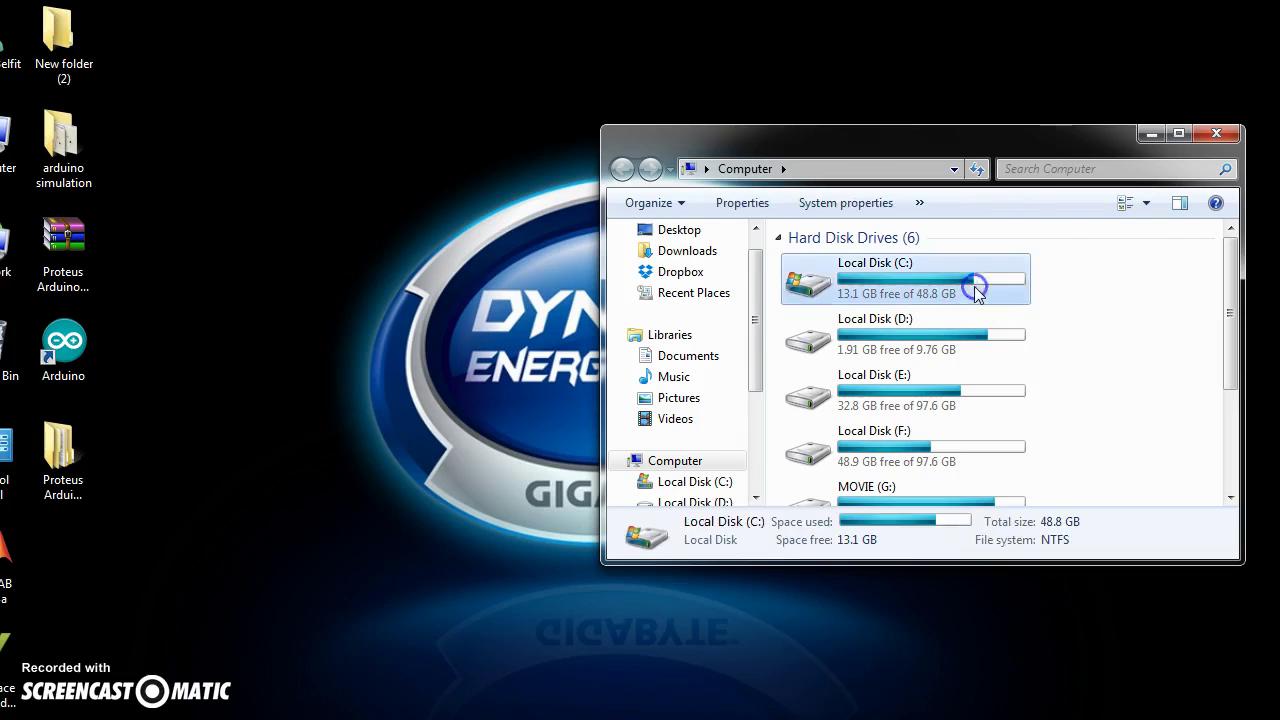
{"action": "left_click", "coordinate": [1189, 133]}
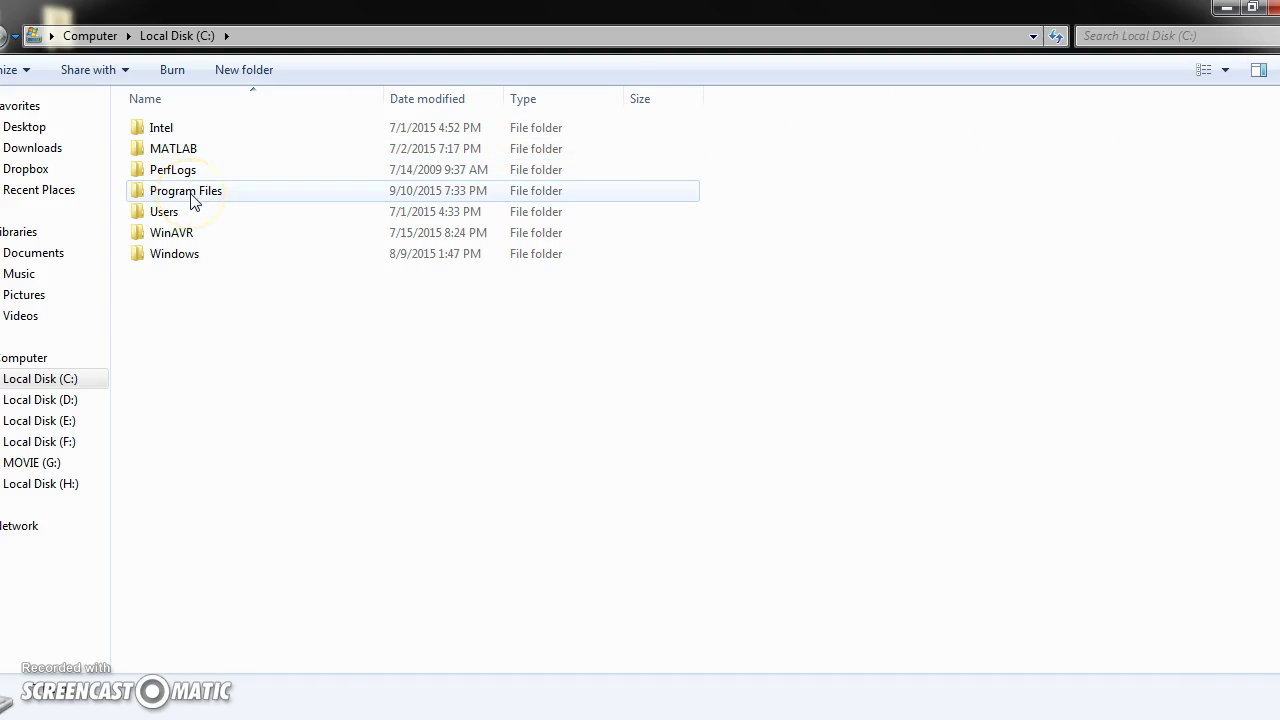
{"action": "left_click", "coordinate": [165, 212]}
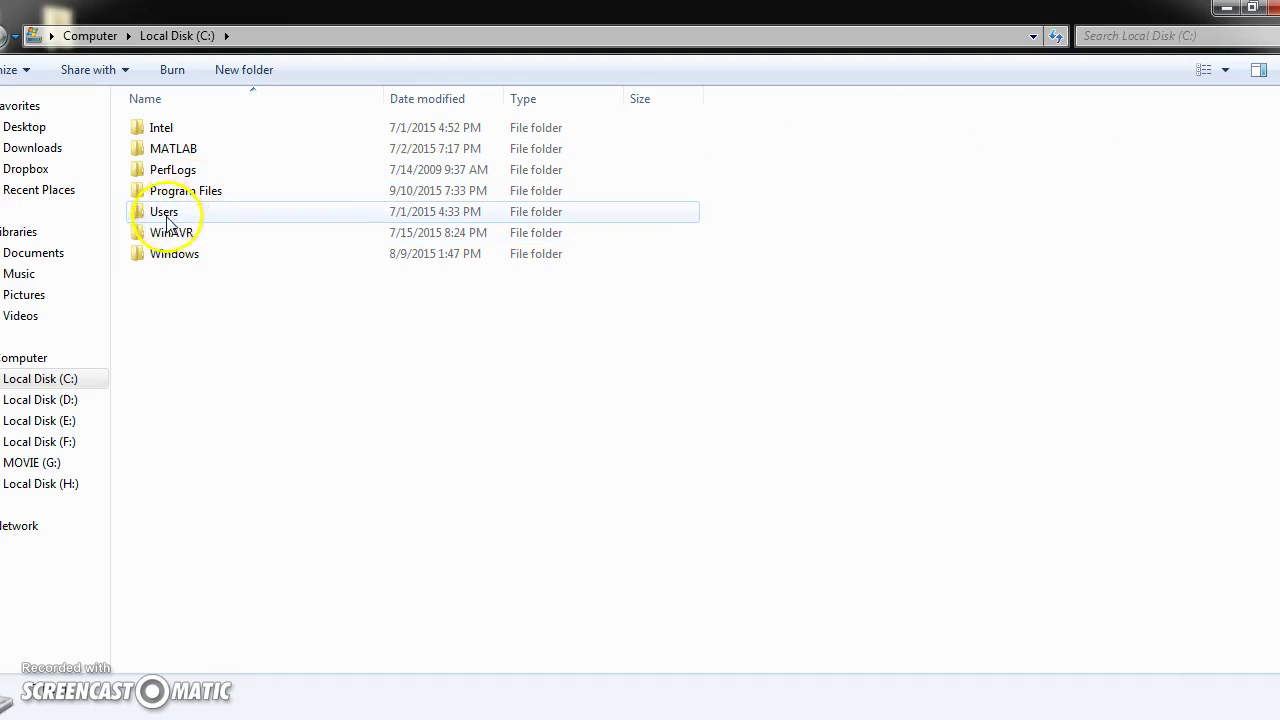
{"action": "double_click", "coordinate": [164, 218]}
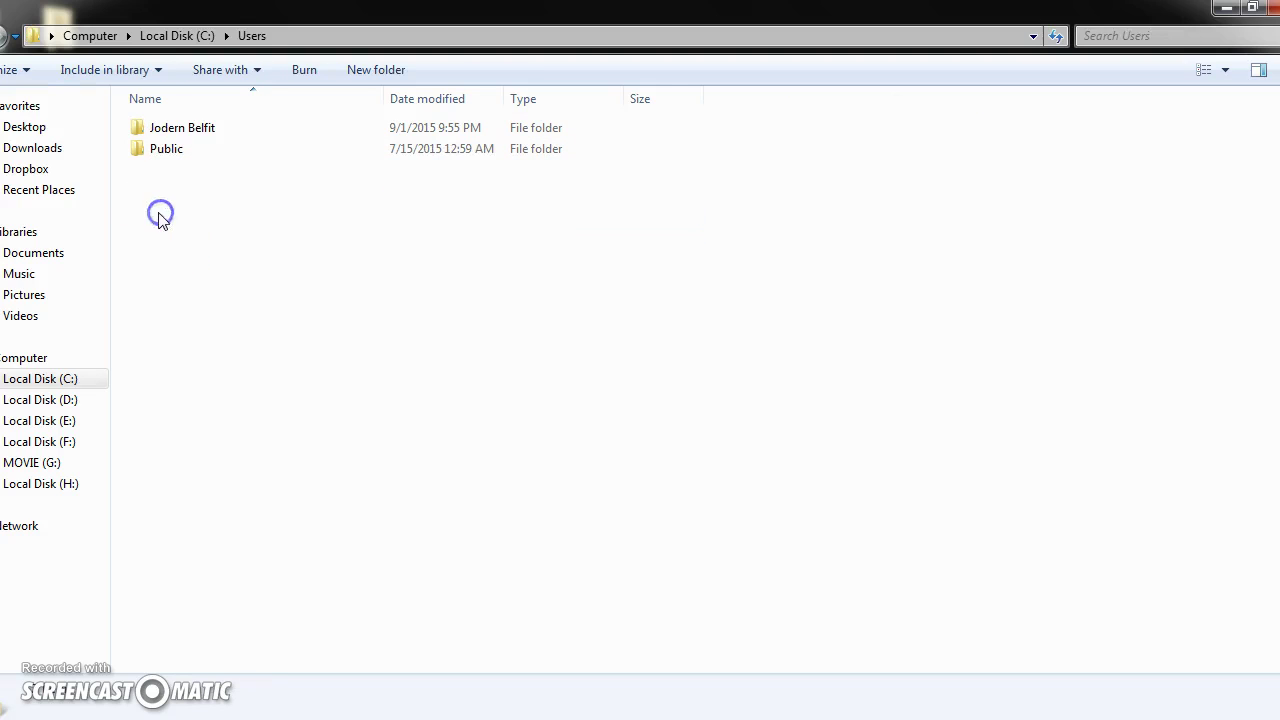
{"action": "double_click", "coordinate": [198, 130]}
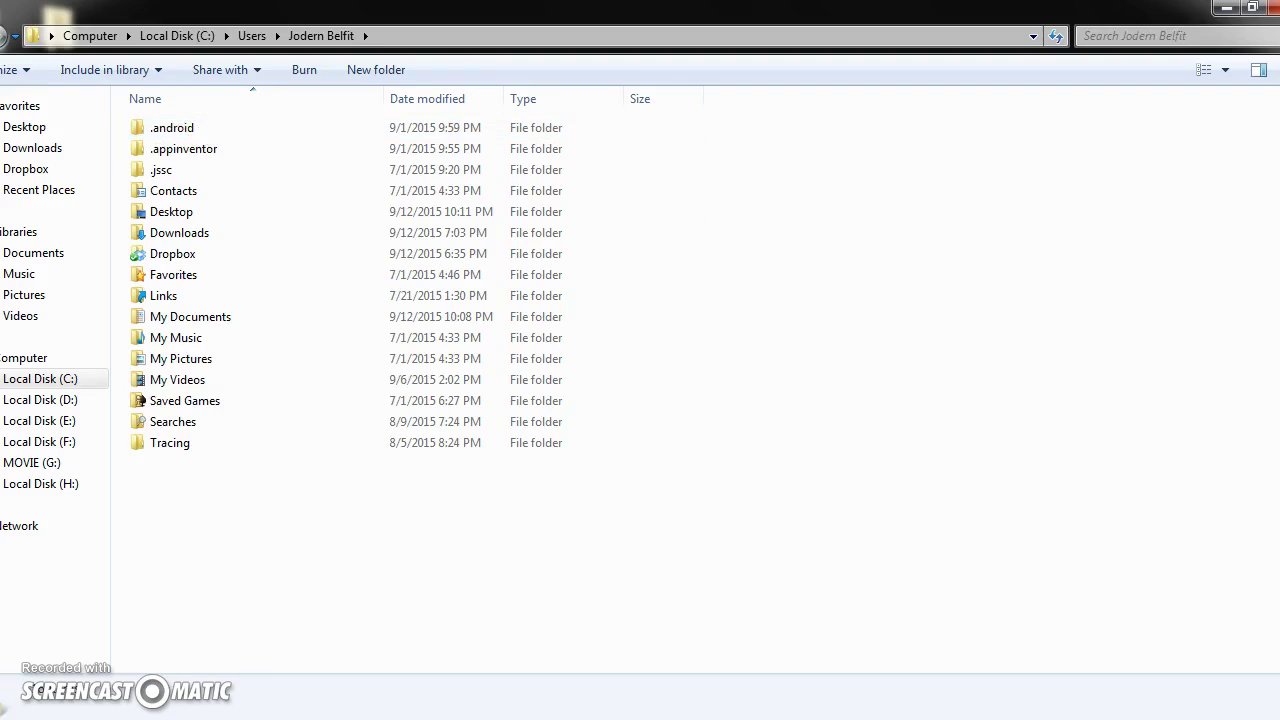
{"action": "key", "text": "BackSpace"}
{"action": "double_click", "coordinate": [130, 151]}
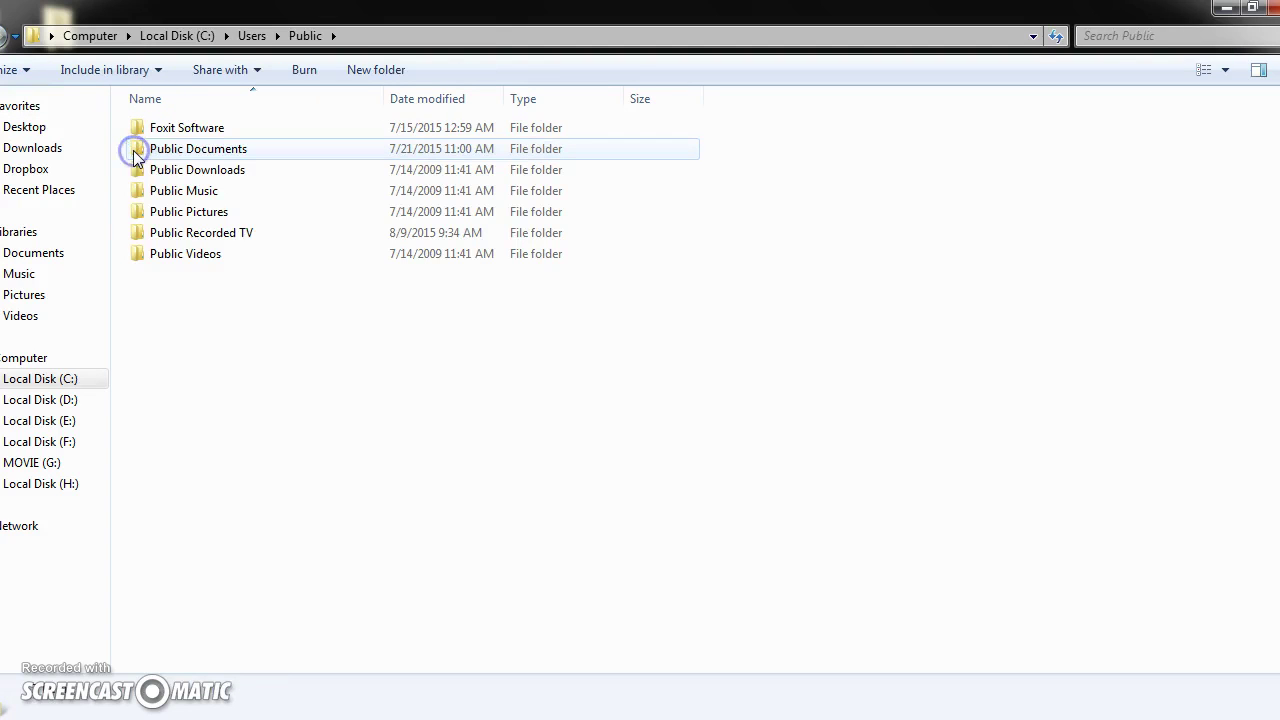
{"action": "key", "text": "BackSpace"}
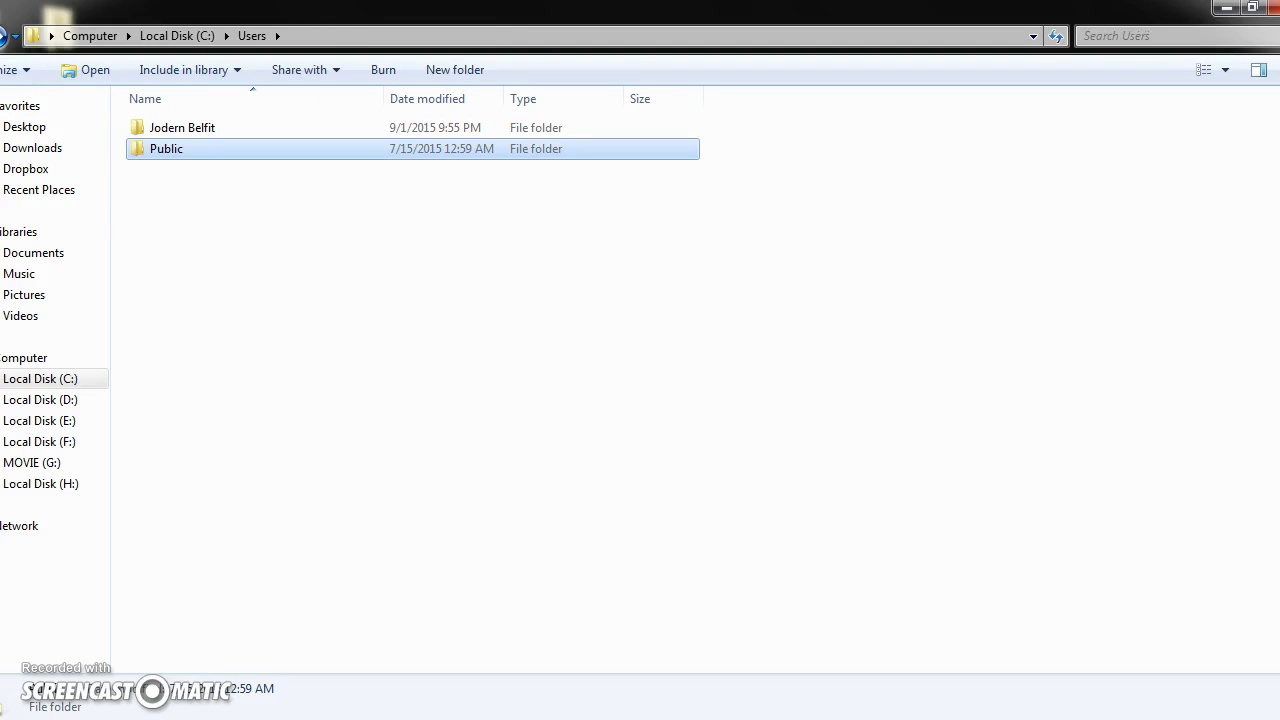
{"action": "key", "text": "BackSpace"}
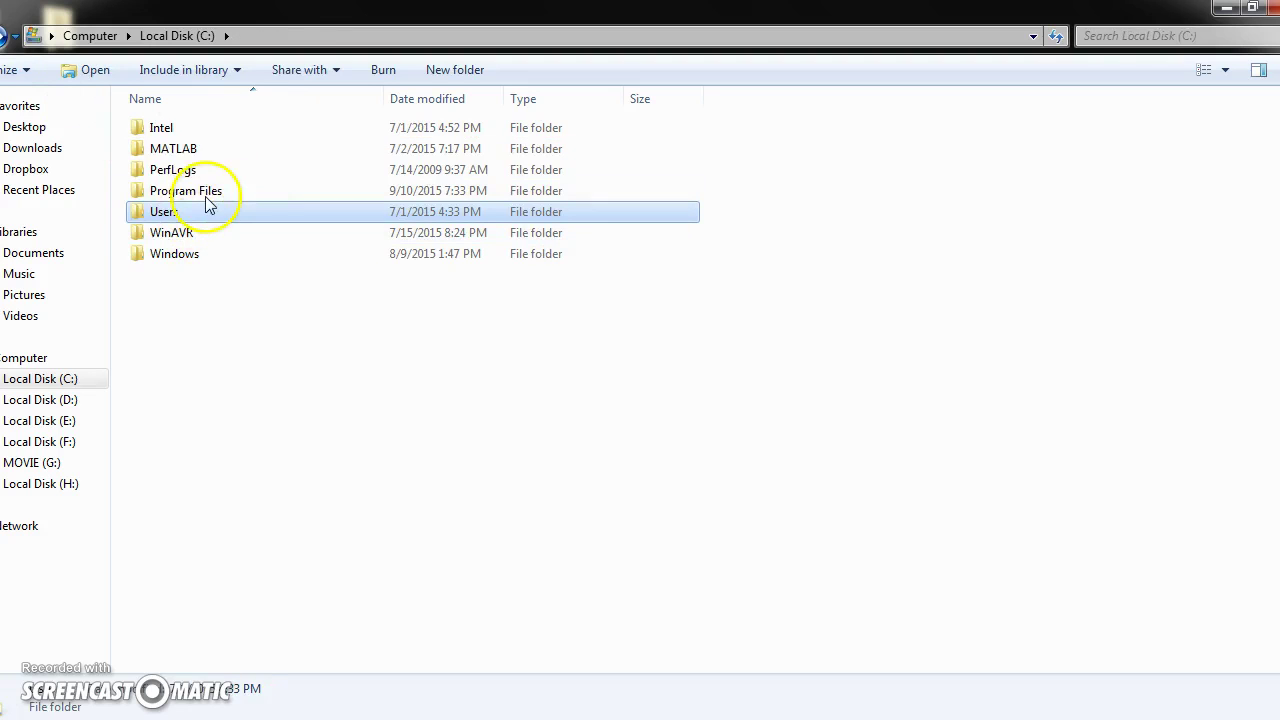
Step: Open Program Files > Labcenter Electronics > Proteus 7 Professional > LIBRARY, then minimize Explorer
{"action": "double_click", "coordinate": [185, 189]}
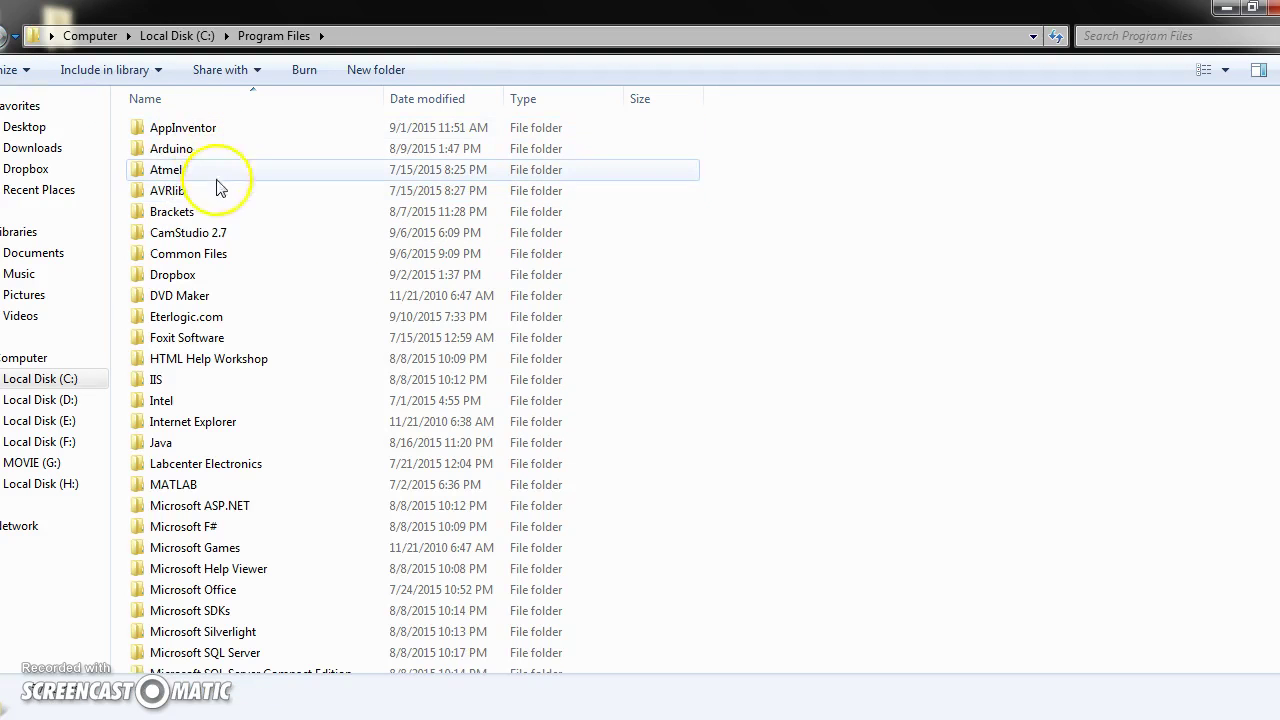
{"action": "scroll", "coordinate": [250, 345], "scroll_direction": "down", "scroll_amount": 1}
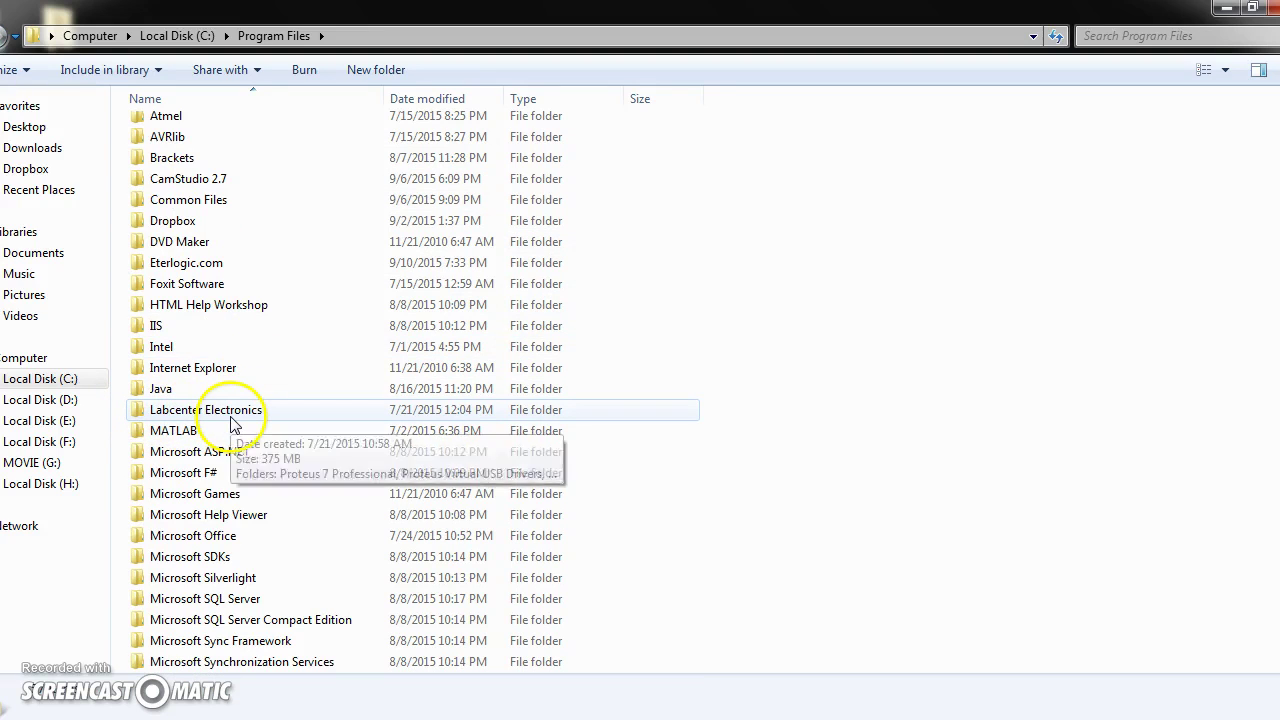
{"action": "double_click", "coordinate": [234, 415]}
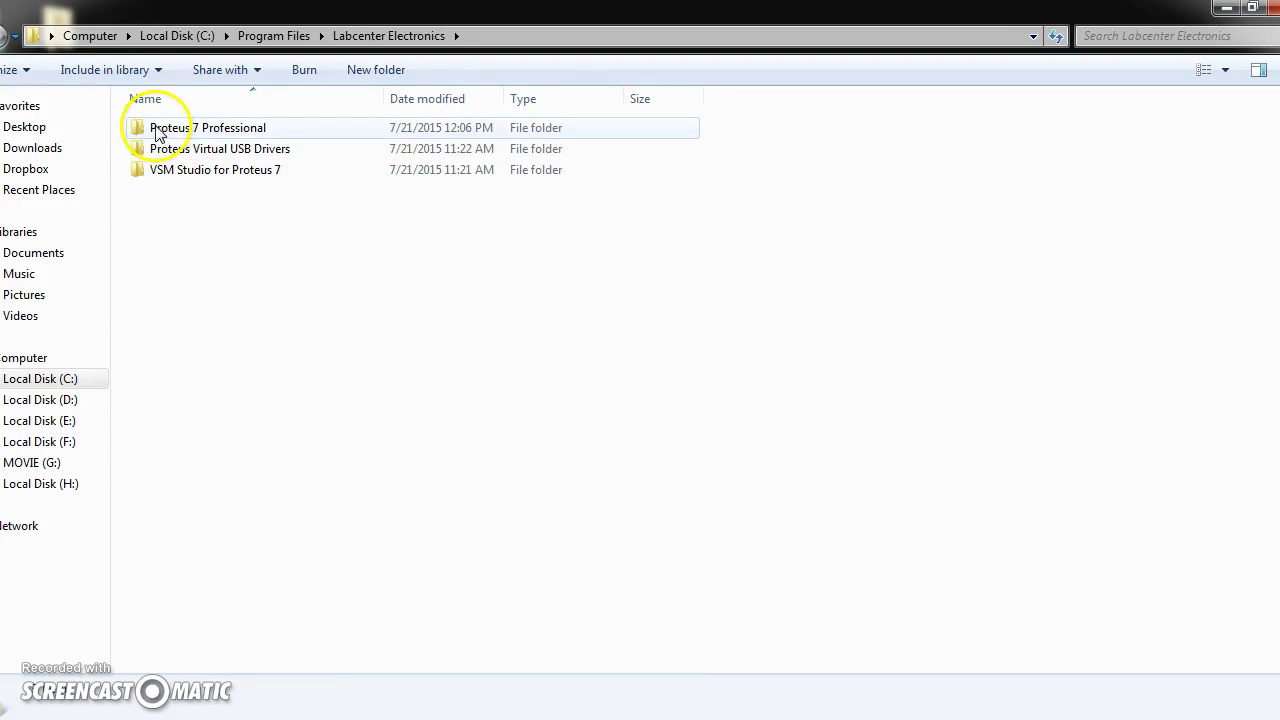
{"action": "double_click", "coordinate": [245, 136]}
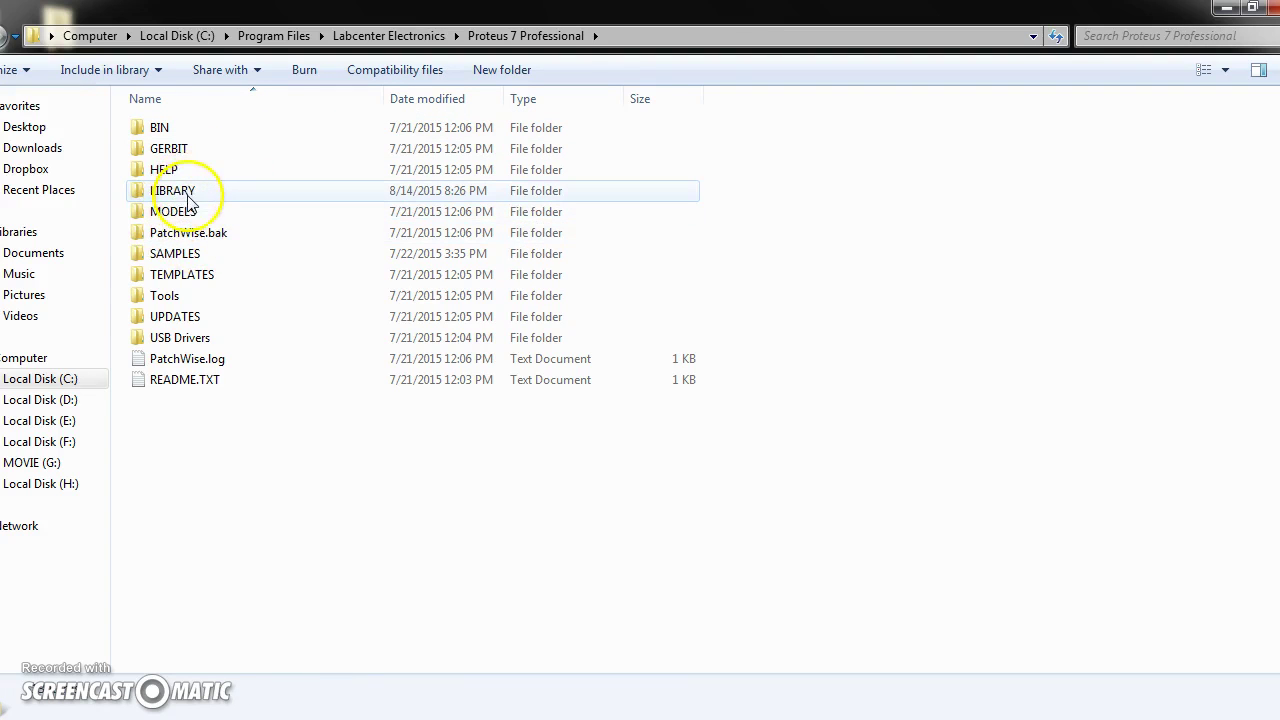
{"action": "left_click", "coordinate": [220, 191]}
{"action": "double_click", "coordinate": [220, 191]}
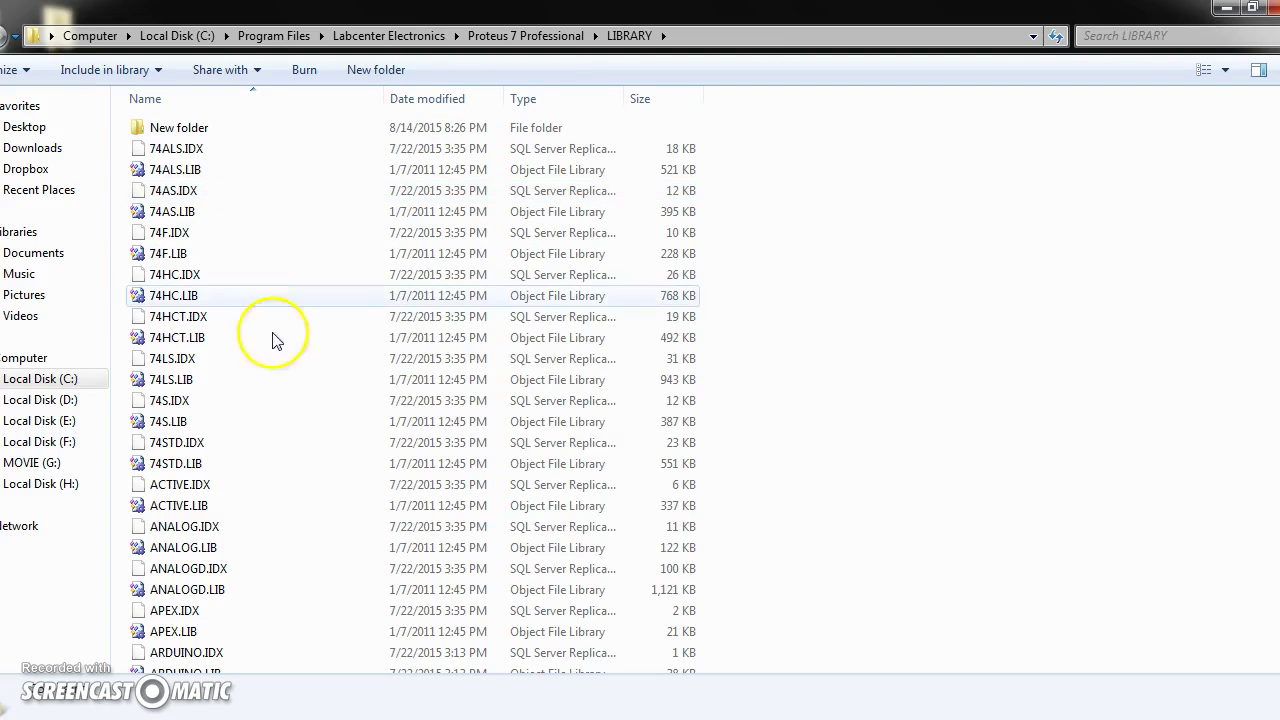
{"action": "right_click", "coordinate": [909, 270]}
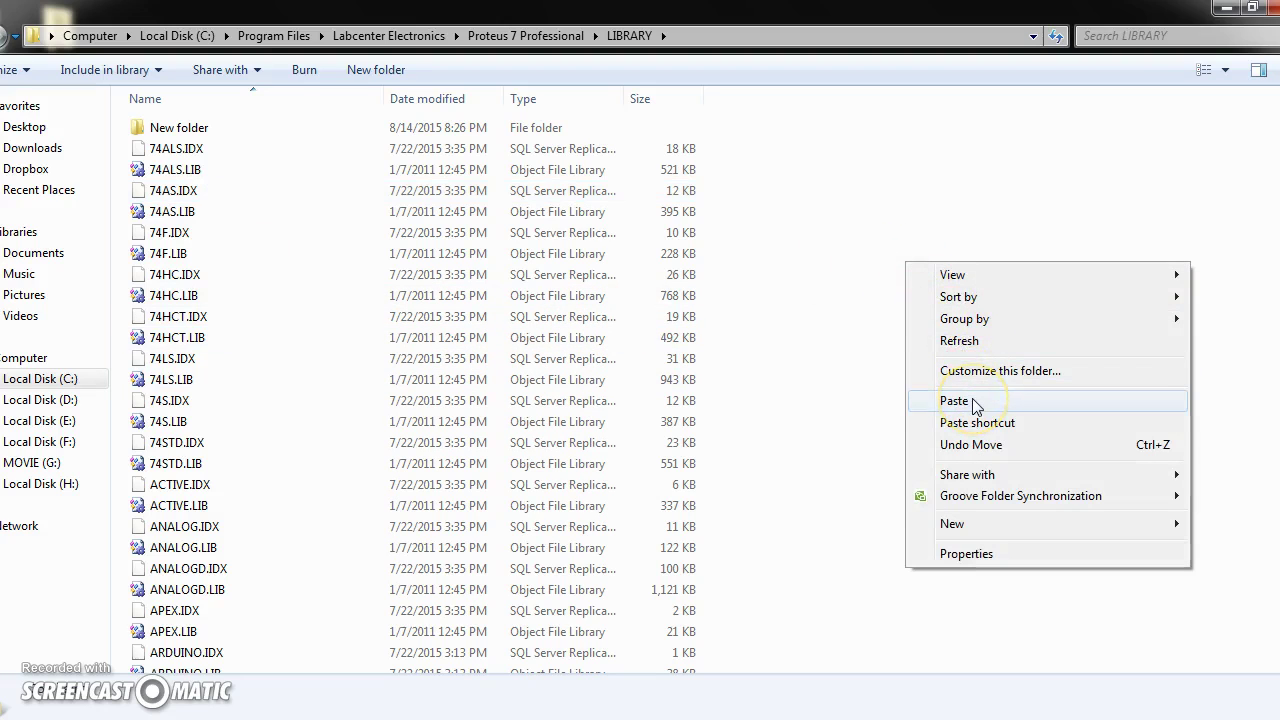
{"action": "left_click", "coordinate": [1079, 20]}
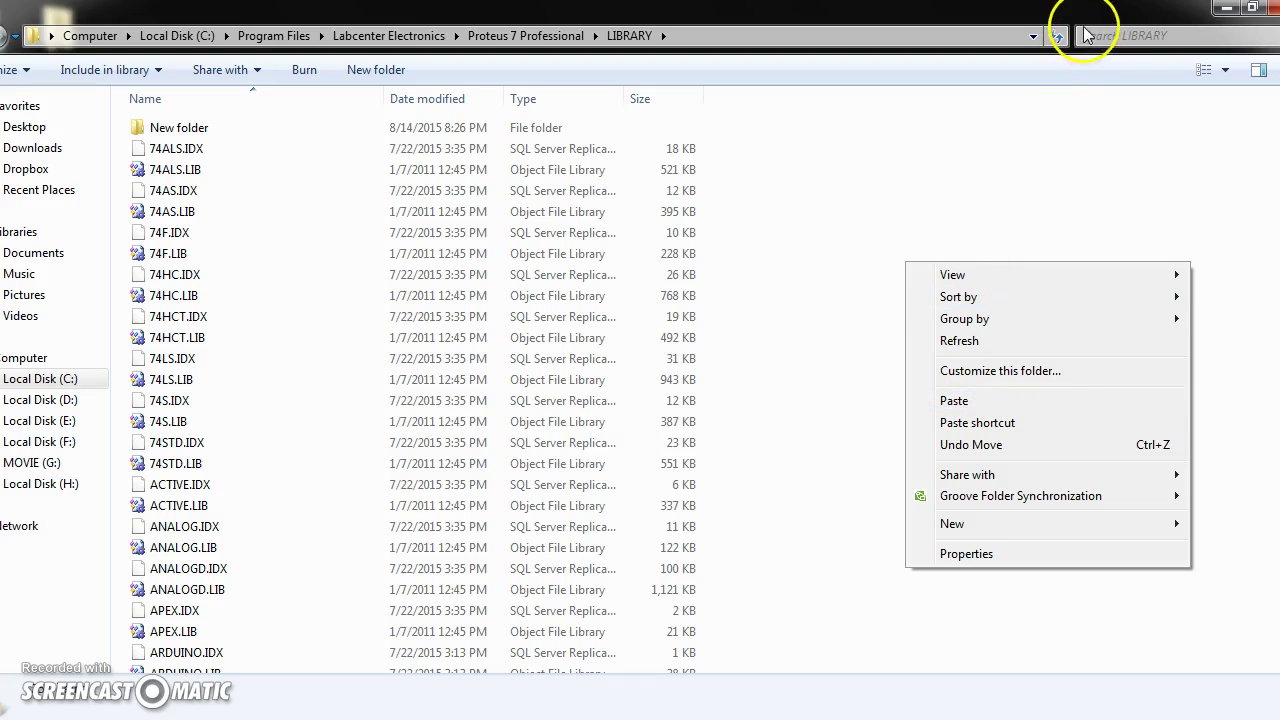
{"action": "left_click", "coordinate": [1226, 8]}
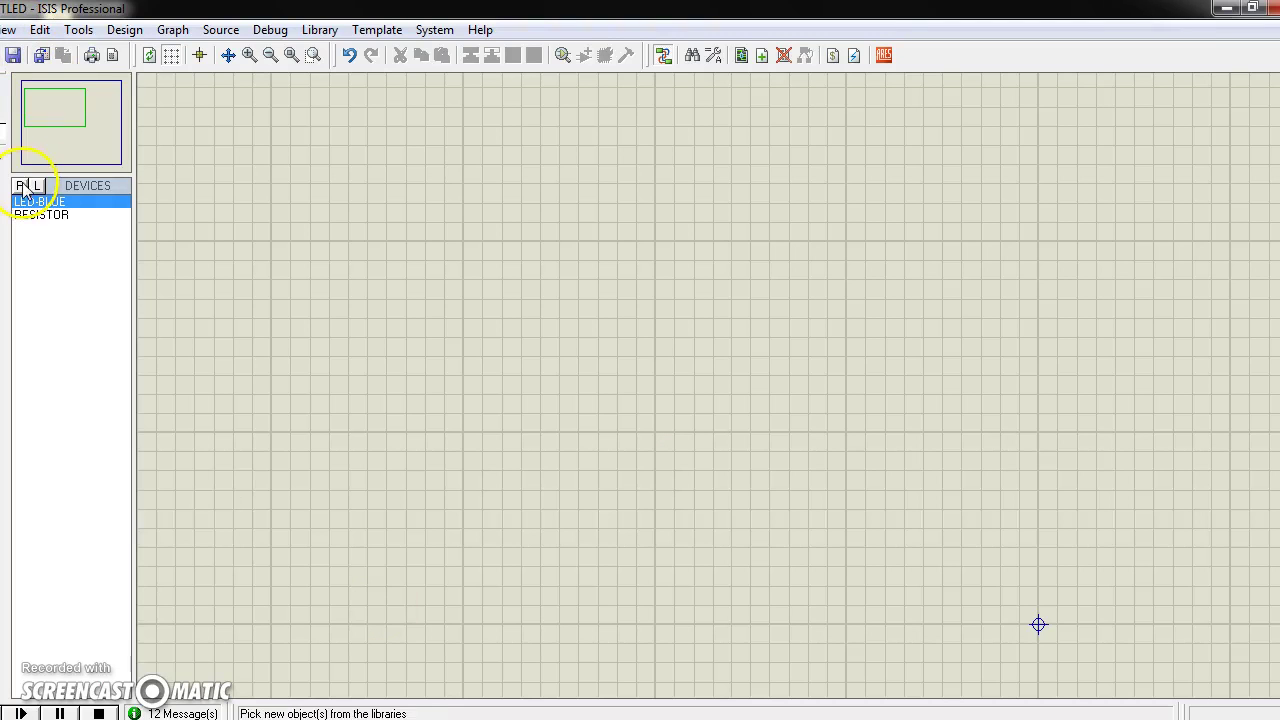
Step: Add ARDUINO UNO R3 from the Emulator category to the parts list
{"action": "left_click", "coordinate": [22, 187]}
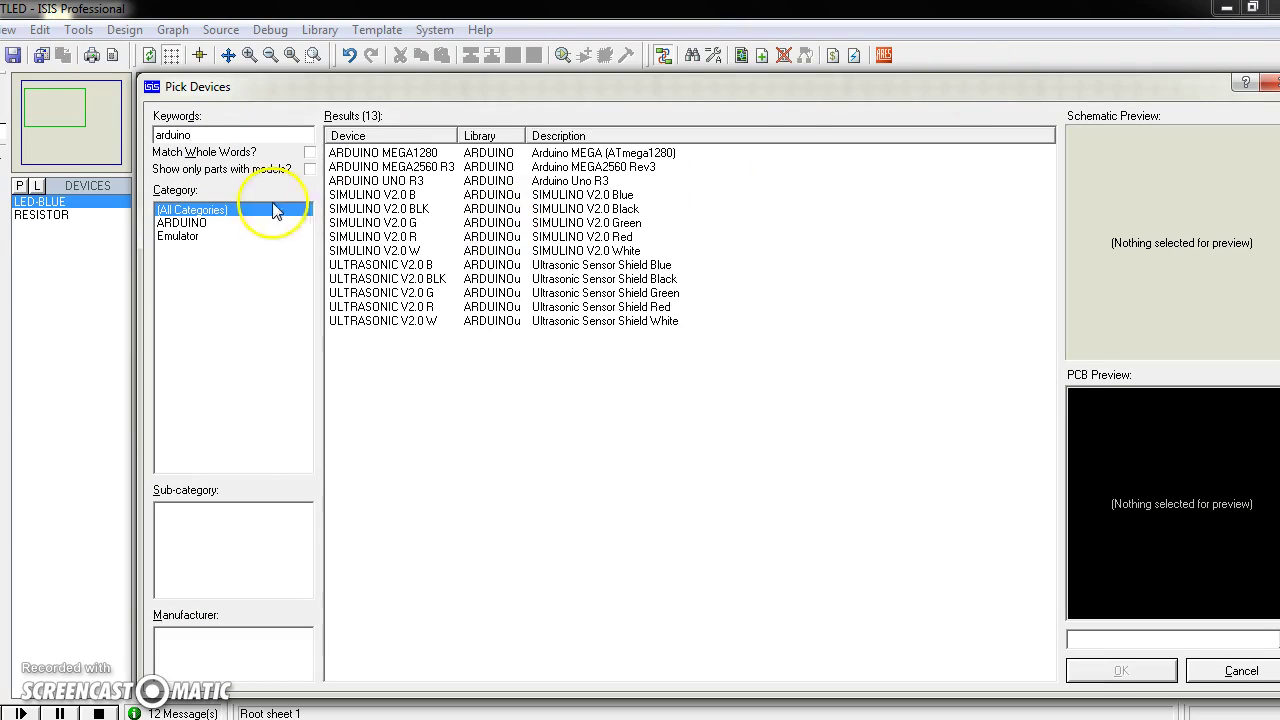
{"action": "left_click", "coordinate": [185, 235]}
{"action": "double_click", "coordinate": [502, 188]}
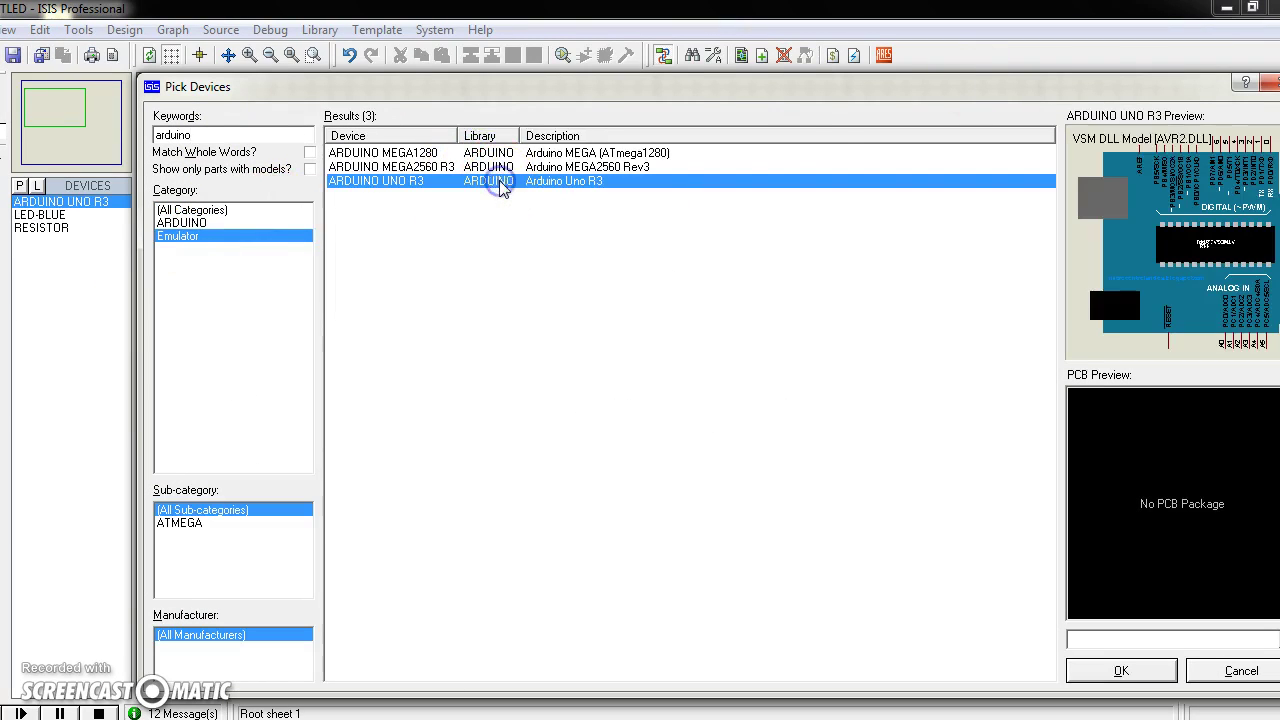
{"action": "left_click", "coordinate": [1266, 84]}
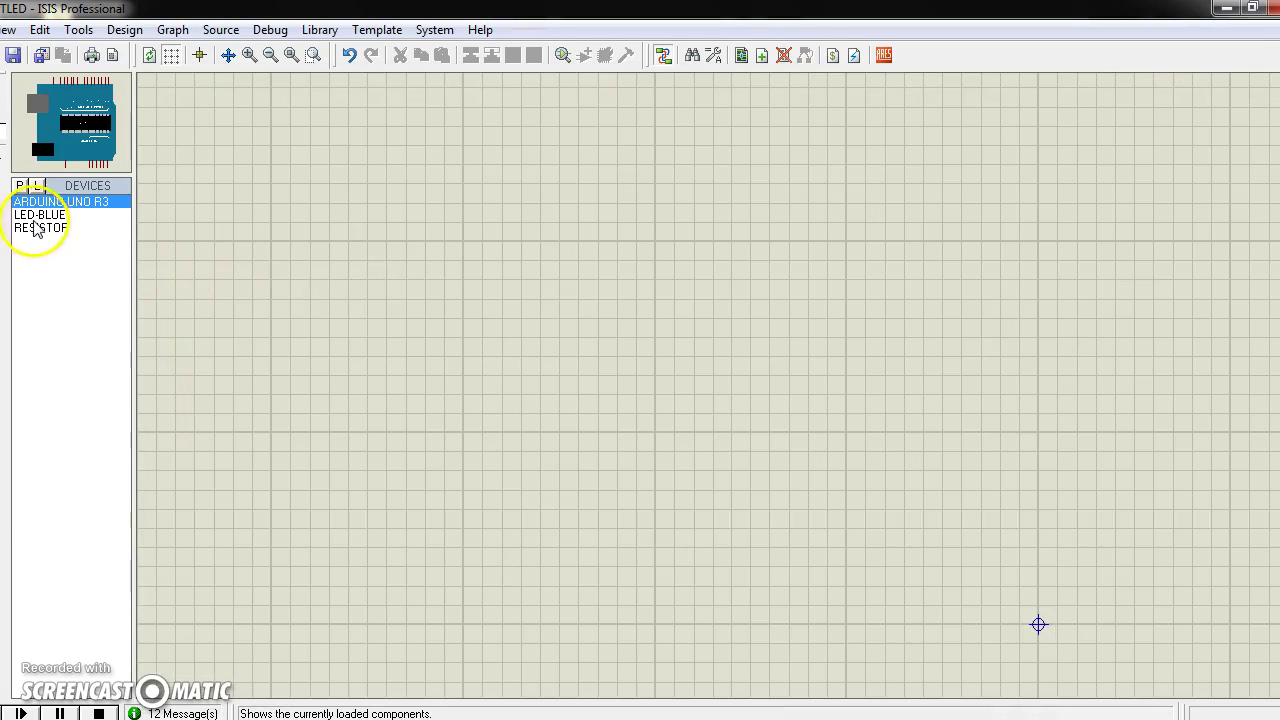
Step: Place the Arduino Uno R3 on the sheet and rotate it clockwise to stand upright
{"action": "left_click", "coordinate": [546, 363]}
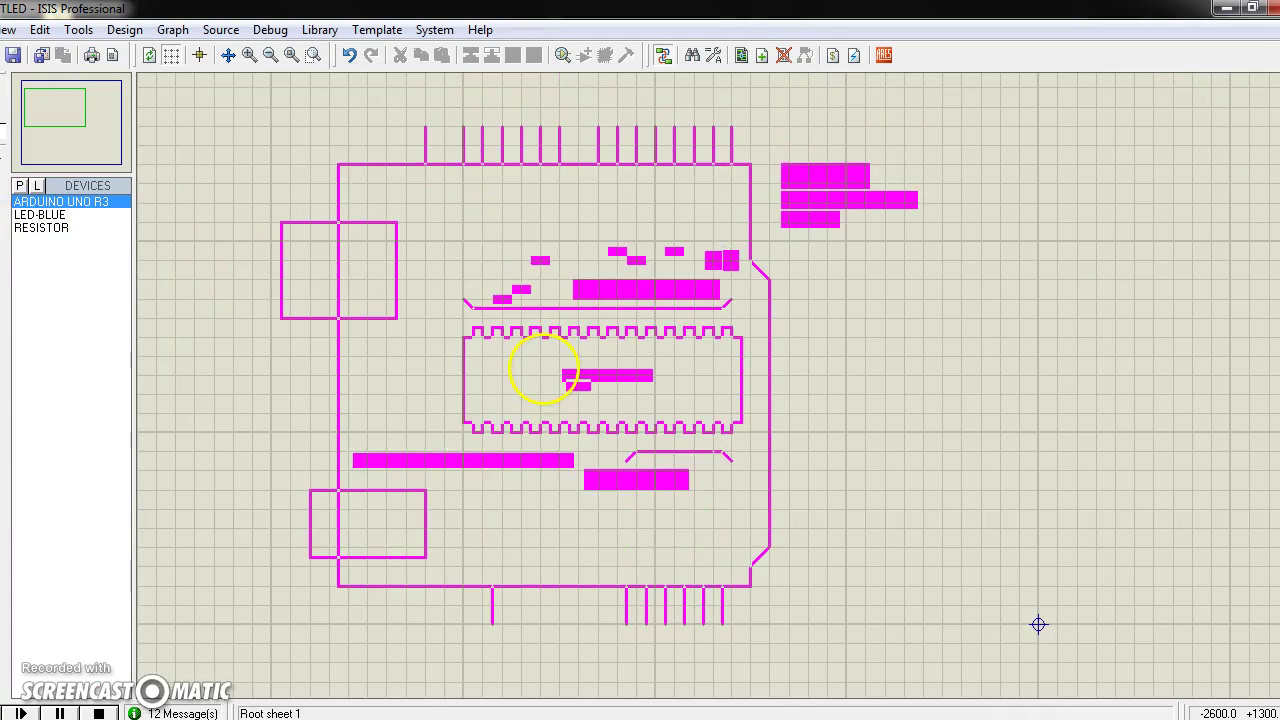
{"action": "left_click", "coordinate": [535, 350]}
{"action": "right_click", "coordinate": [571, 207]}
{"action": "left_click", "coordinate": [650, 298]}
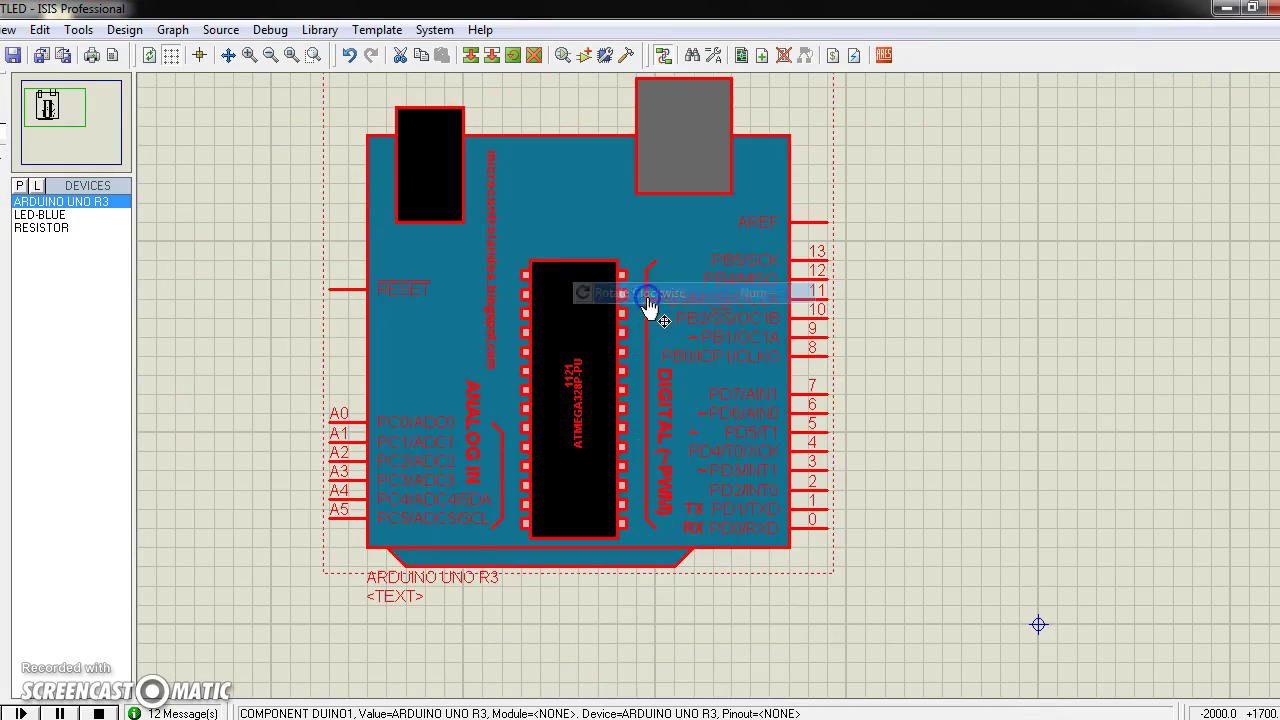
{"action": "key", "text": "ctrl+e"}
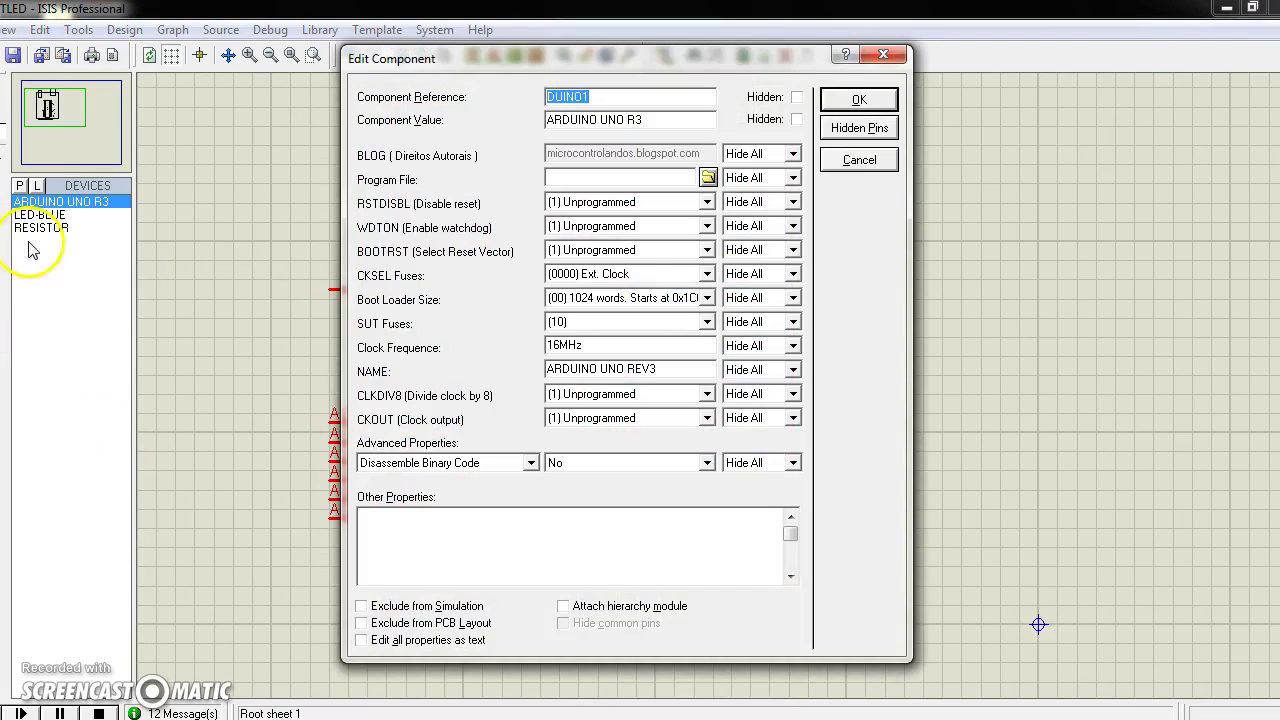
{"action": "left_click", "coordinate": [881, 56]}
Step: Place resistor R1 right of Arduino pin 13 and wire pin 13 to it
{"action": "left_click", "coordinate": [51, 231]}
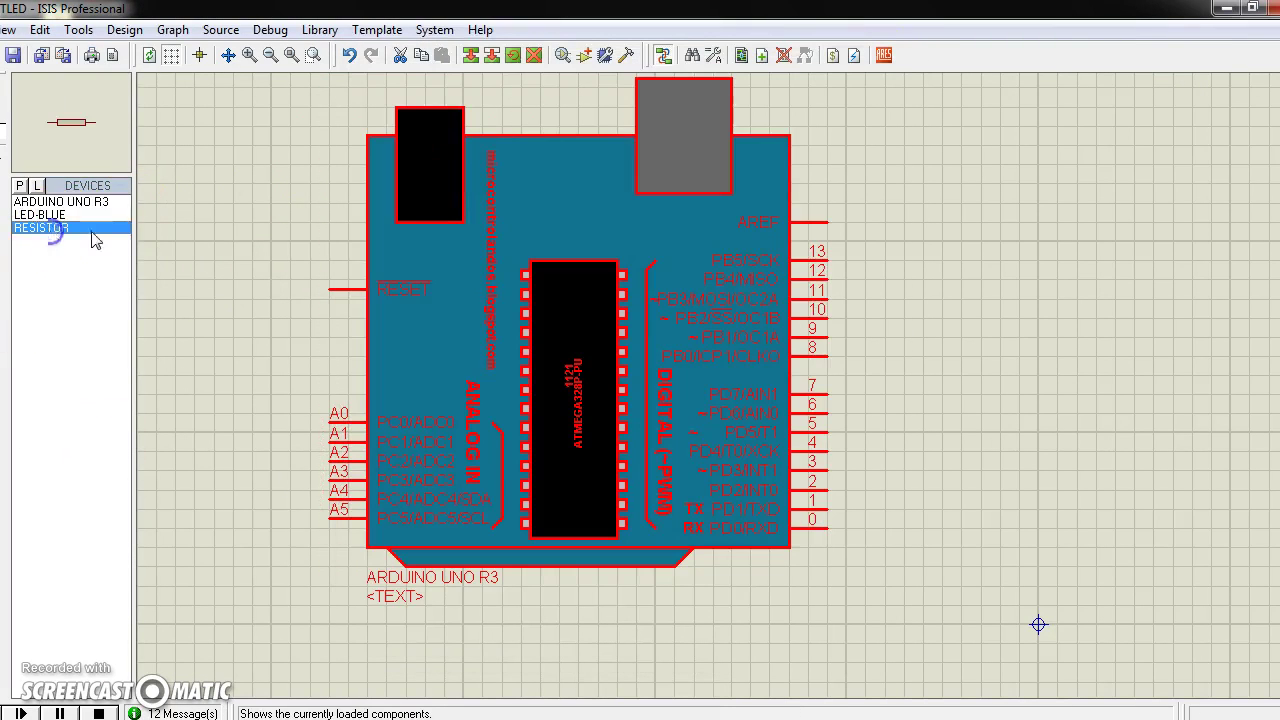
{"action": "left_click", "coordinate": [903, 254]}
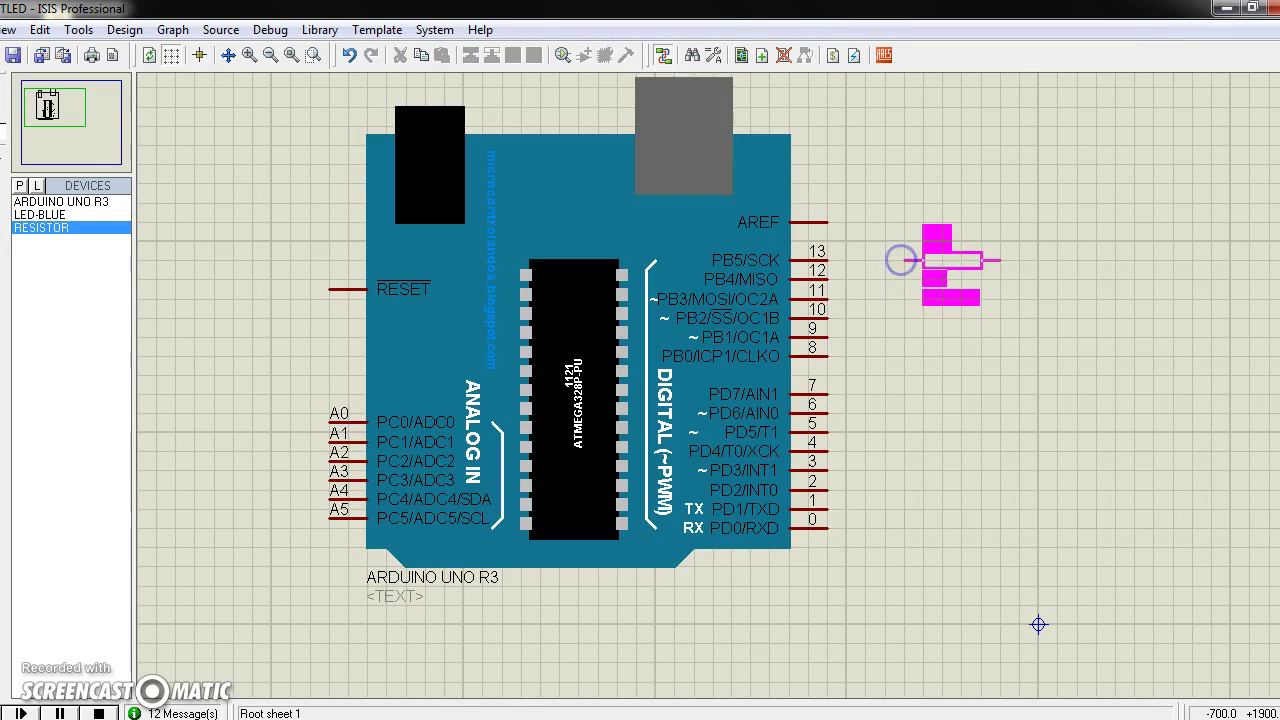
{"action": "left_click", "coordinate": [887, 259]}
{"action": "left_click", "coordinate": [828, 260]}
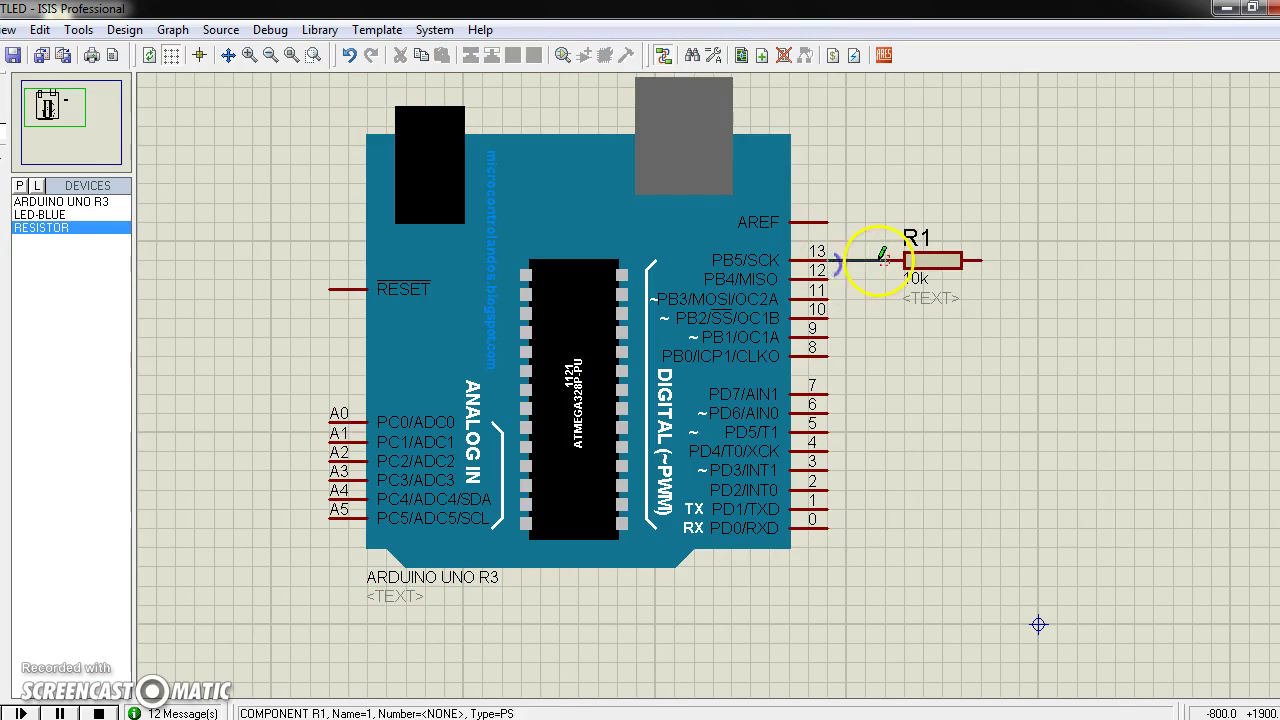
{"action": "left_click", "coordinate": [880, 262]}
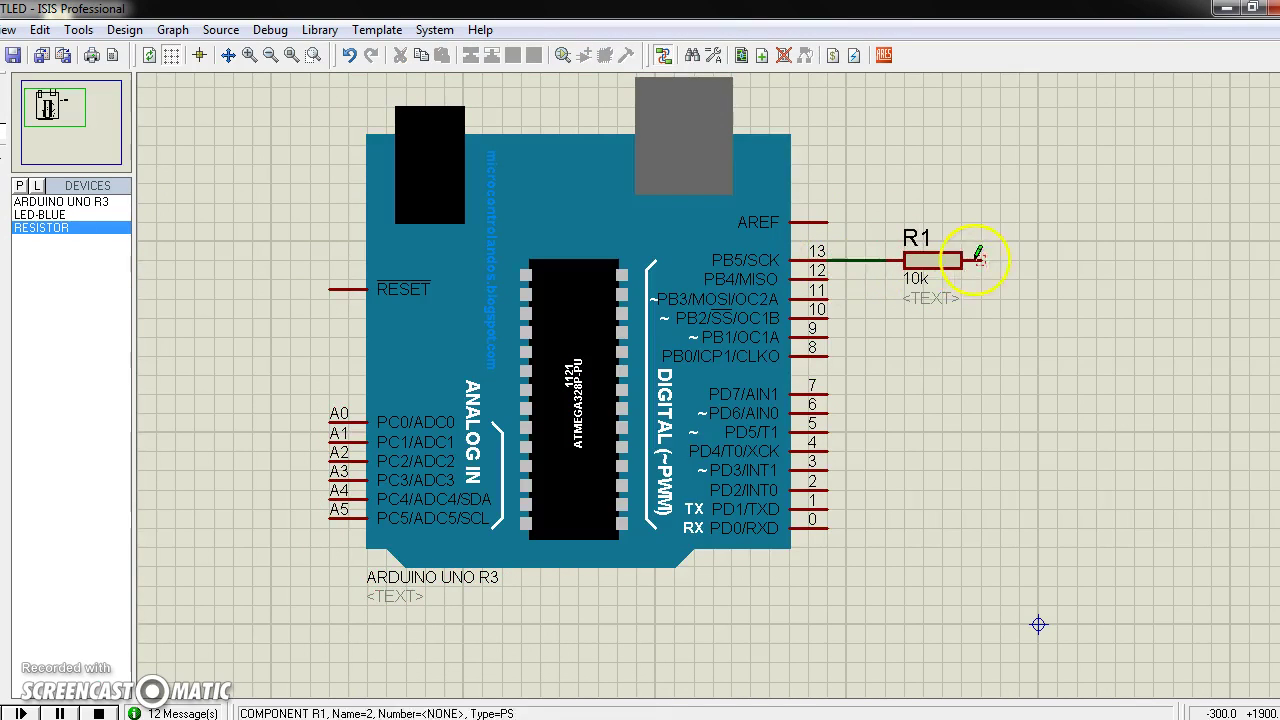
Step: Place blue LED D1 below R1 and wire R1's right end to D1's top pin
{"action": "left_click", "coordinate": [40, 215]}
{"action": "left_click", "coordinate": [1016, 330]}
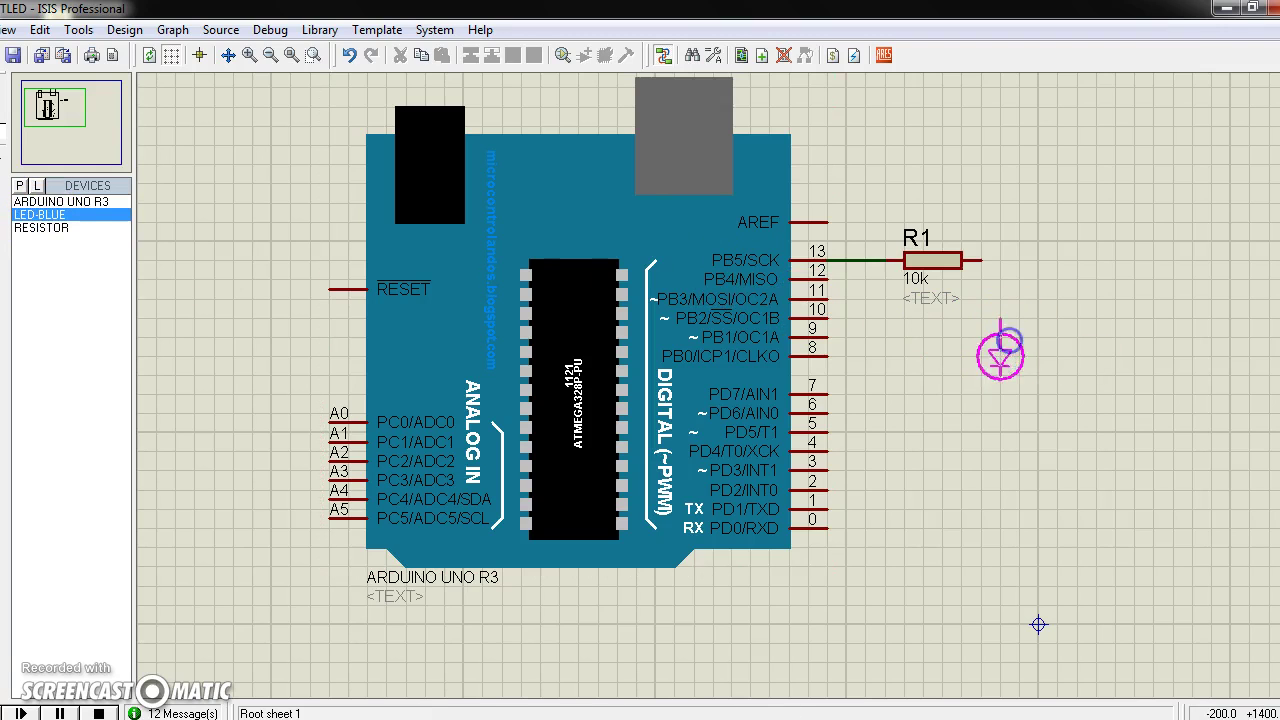
{"action": "left_click", "coordinate": [1005, 385]}
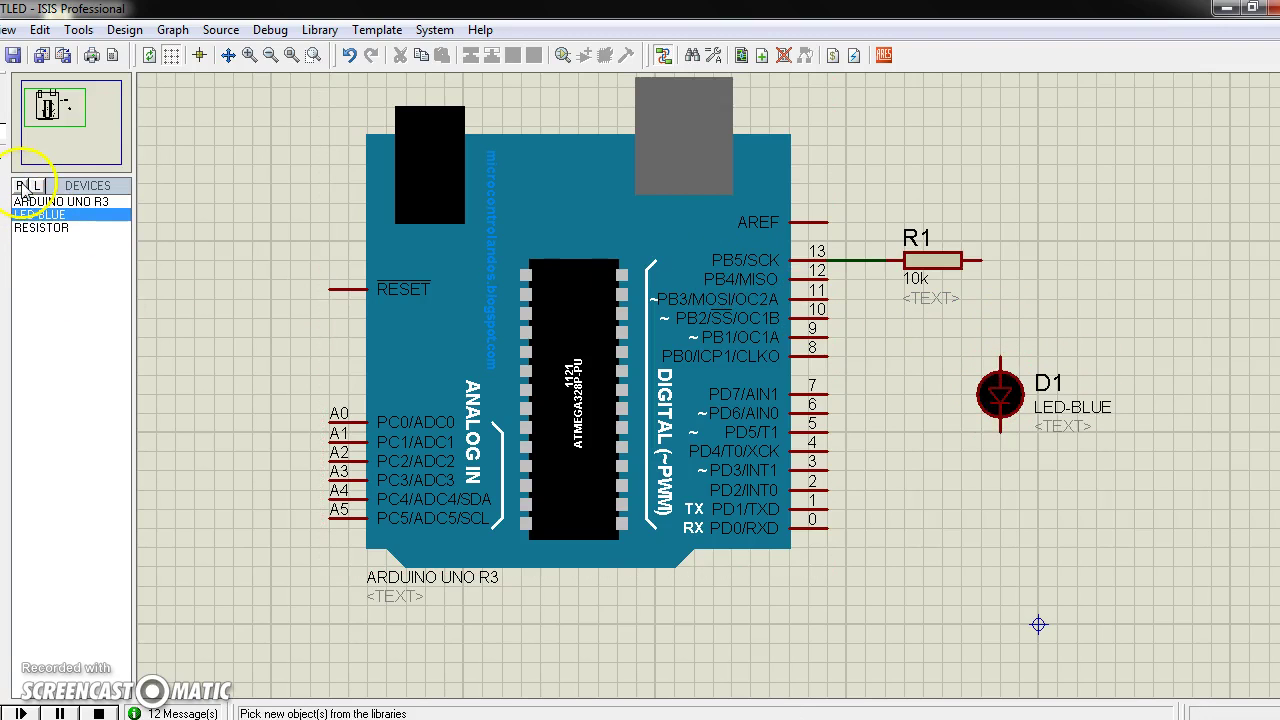
{"action": "left_click", "coordinate": [982, 259]}
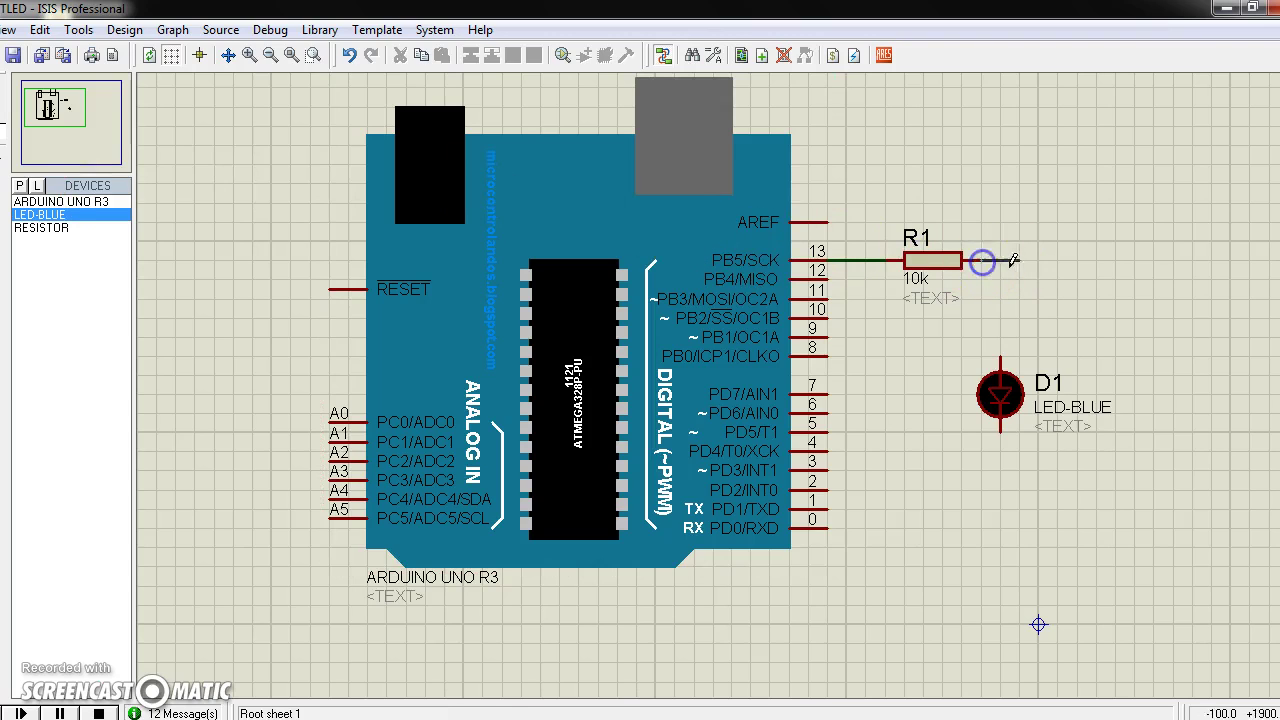
{"action": "left_click", "coordinate": [1000, 360]}
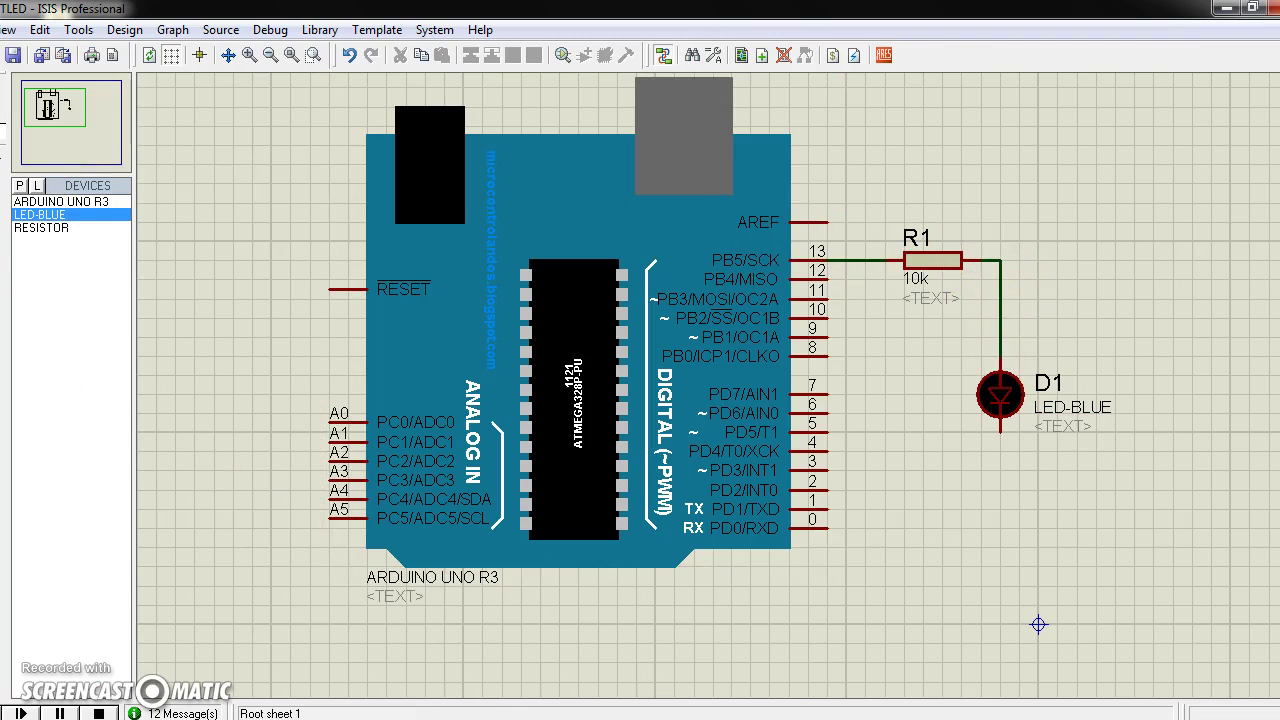
Step: Place a GROUND terminal below D1 and wire it to D1's bottom pin
{"action": "left_click", "coordinate": [4, 262]}
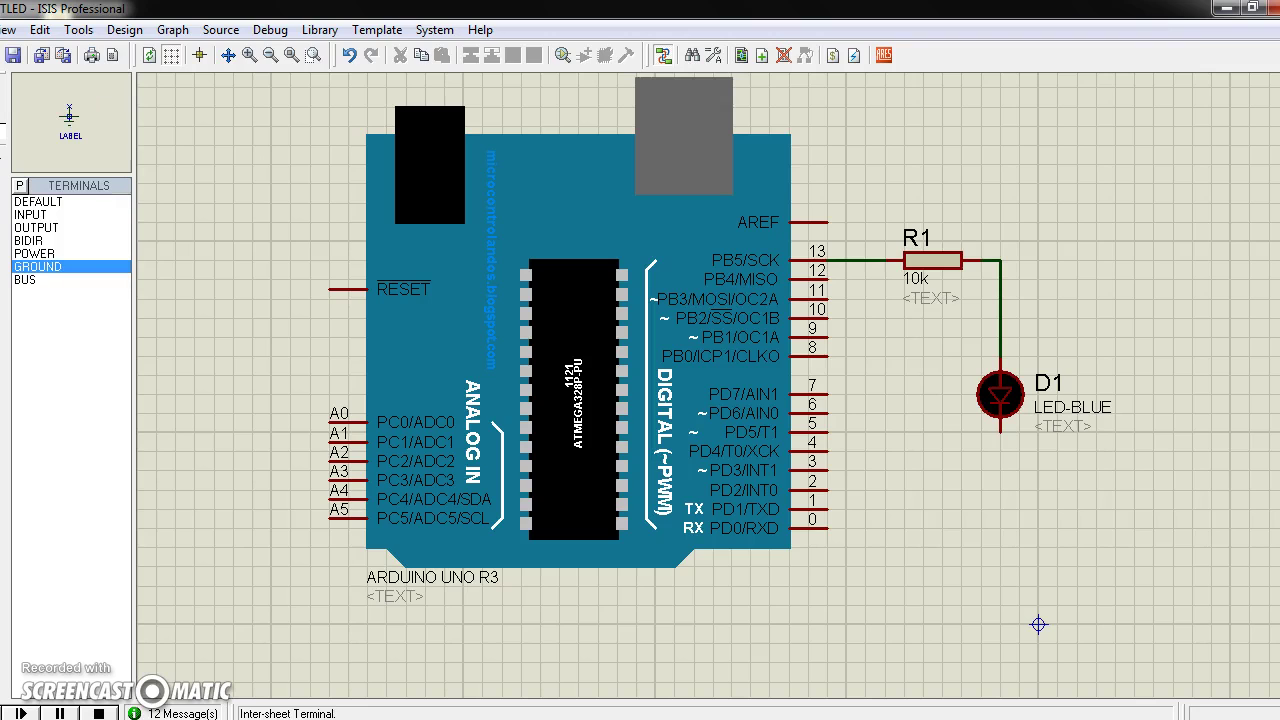
{"action": "left_click", "coordinate": [36, 266]}
{"action": "left_click", "coordinate": [1003, 494]}
{"action": "left_click", "coordinate": [1000, 492]}
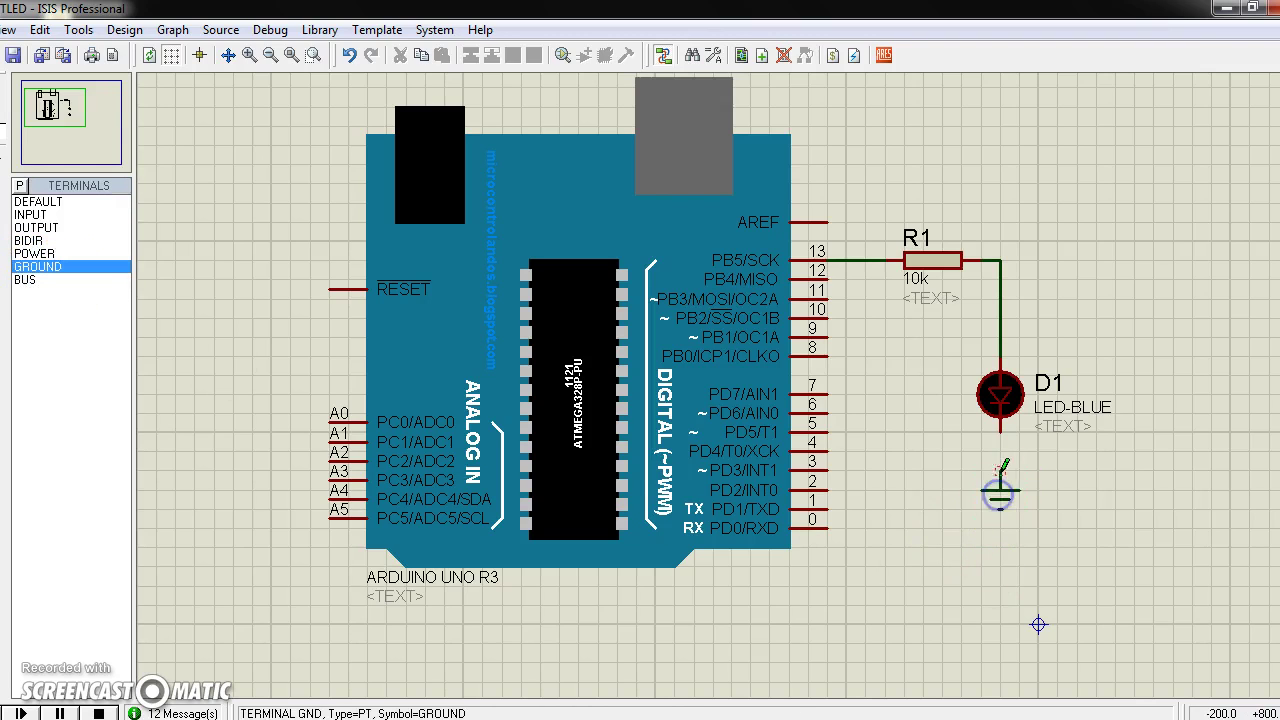
{"action": "left_click", "coordinate": [1001, 462]}
{"action": "left_click", "coordinate": [999, 441]}
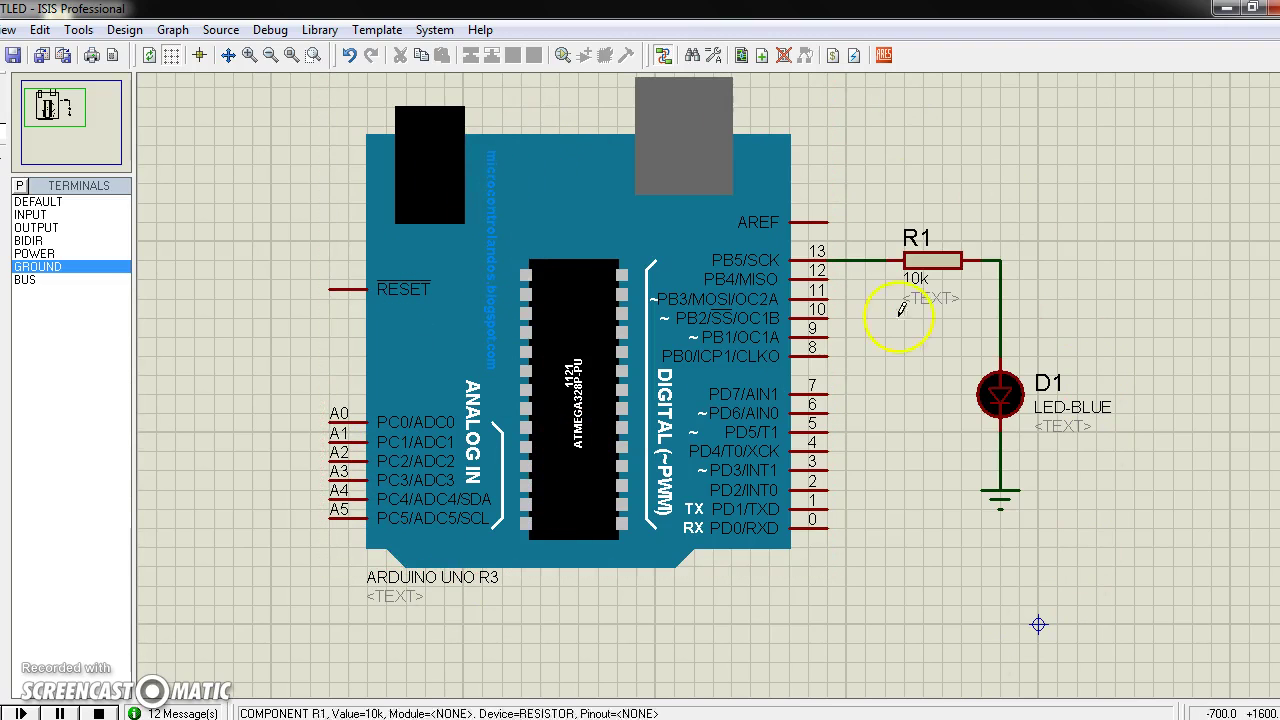
Step: Replace R1's 10k value with 220 in its String field and confirm
{"action": "double_click", "coordinate": [922, 278]}
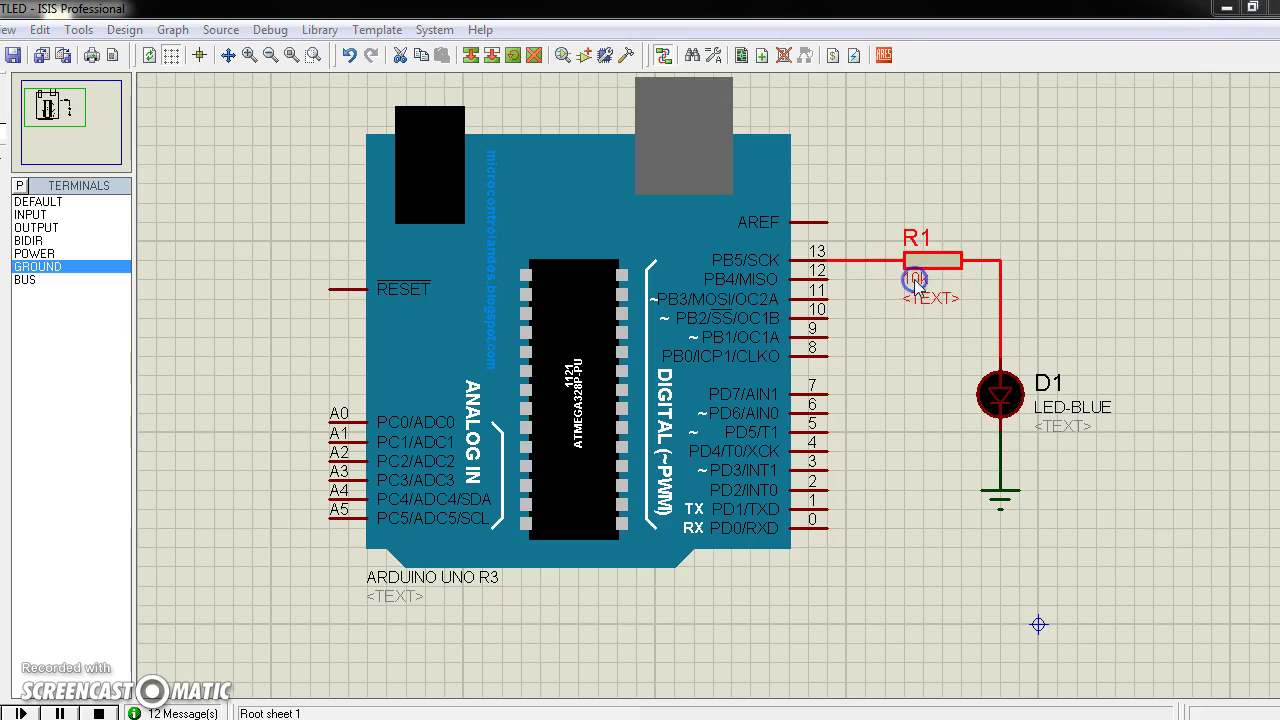
{"action": "left_click", "coordinate": [552, 200]}
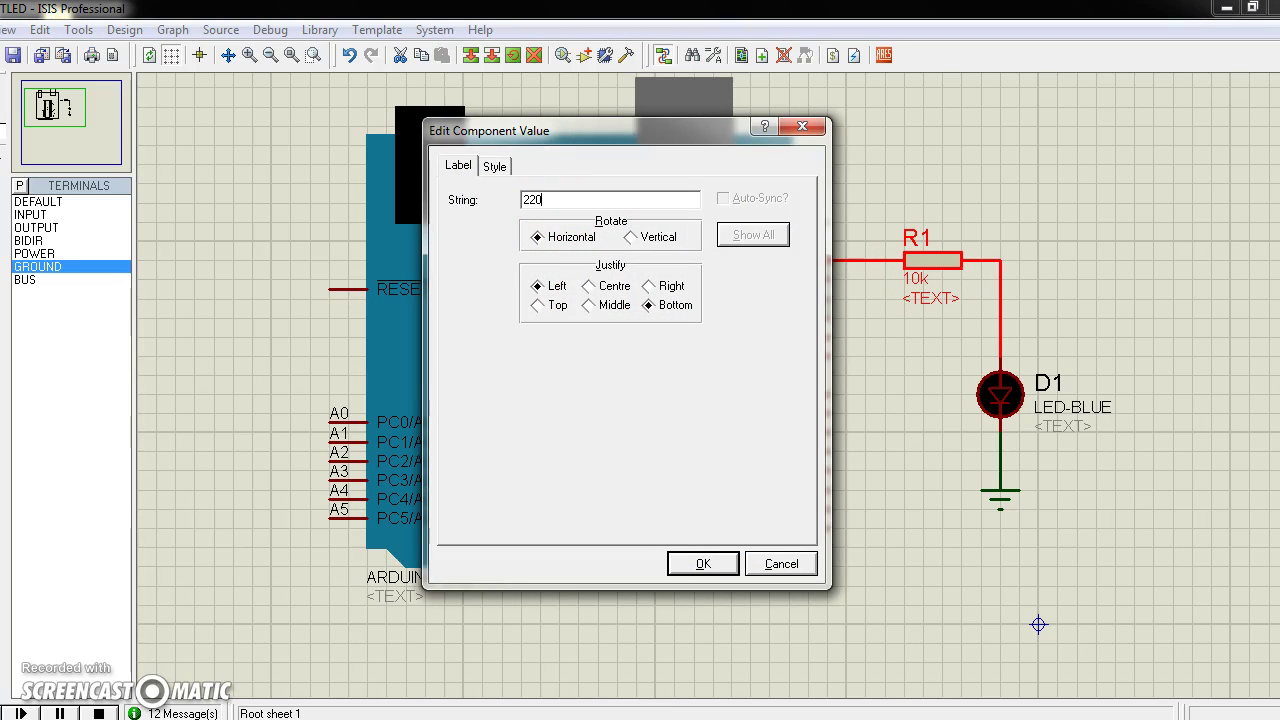
{"action": "type", "text": "220"}
{"action": "left_click", "coordinate": [703, 563]}
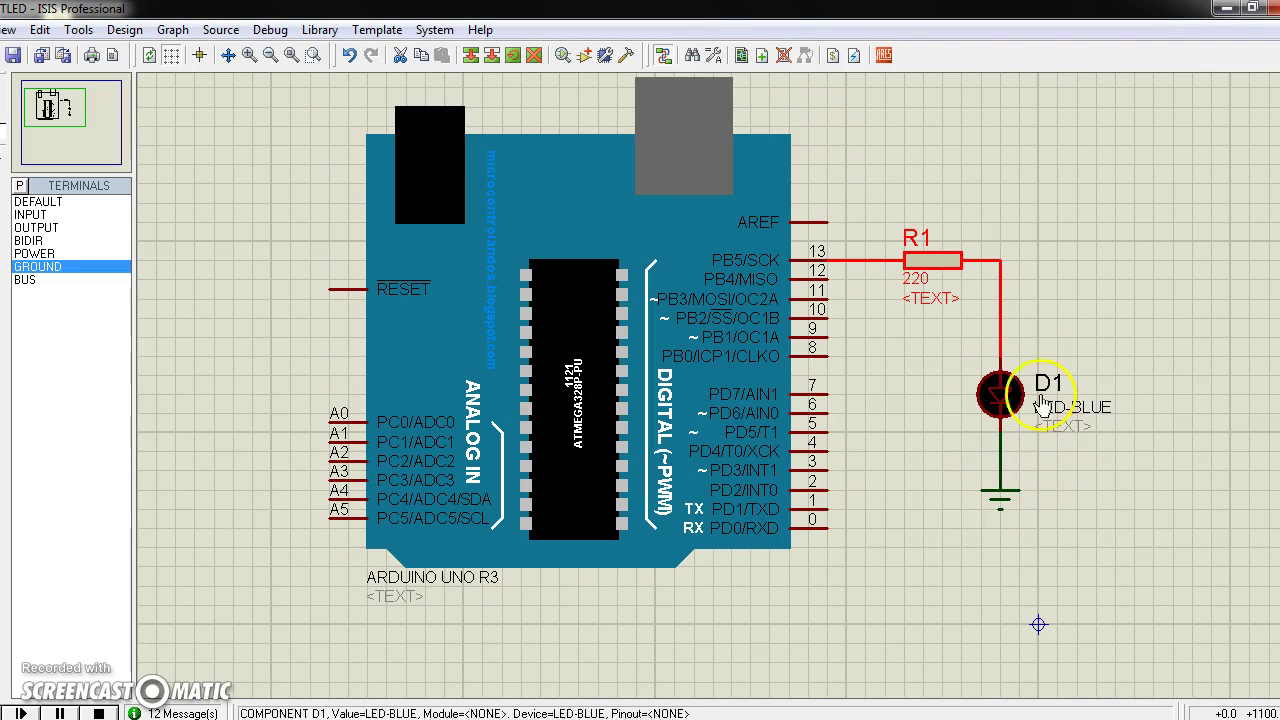
{"action": "left_click", "coordinate": [941, 180]}
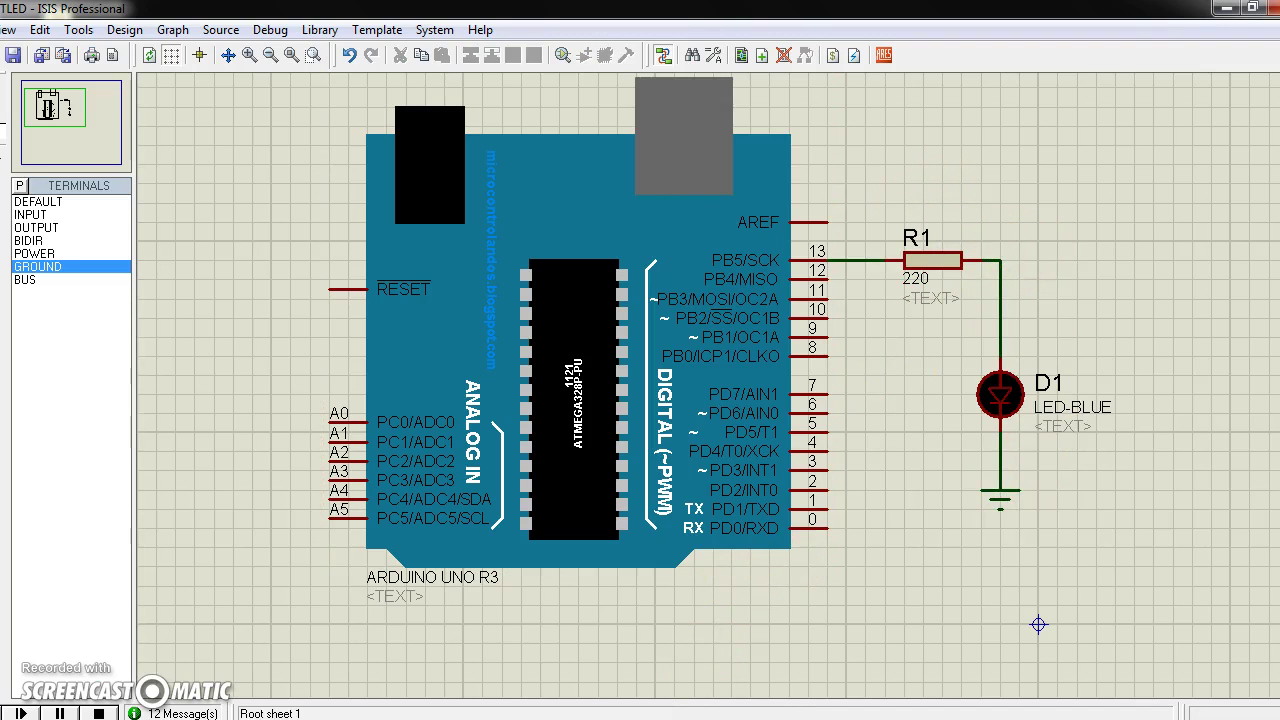
Step: Open the 01.Basics > Blink example, minimize sketch_sep12a, and move the Blink window up
{"action": "left_click", "coordinate": [537, 718]}
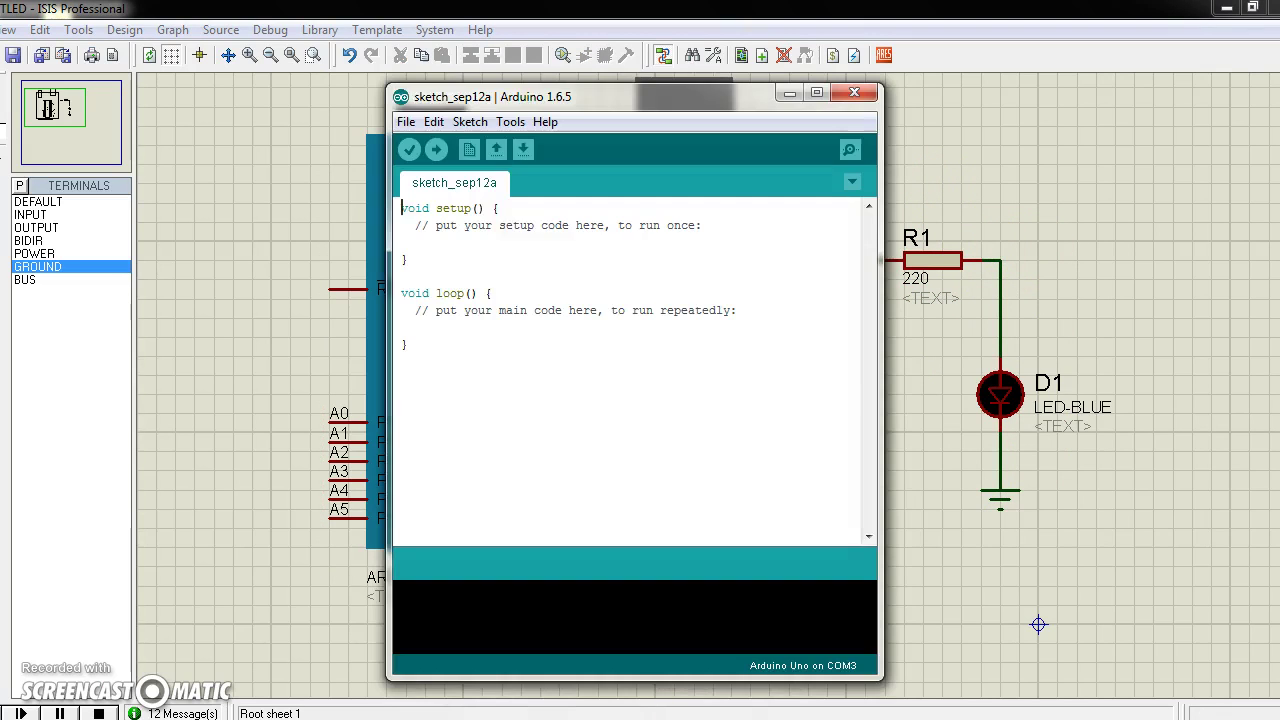
{"action": "left_click", "coordinate": [406, 121]}
{"action": "mouse_move", "coordinate": [458, 240]}
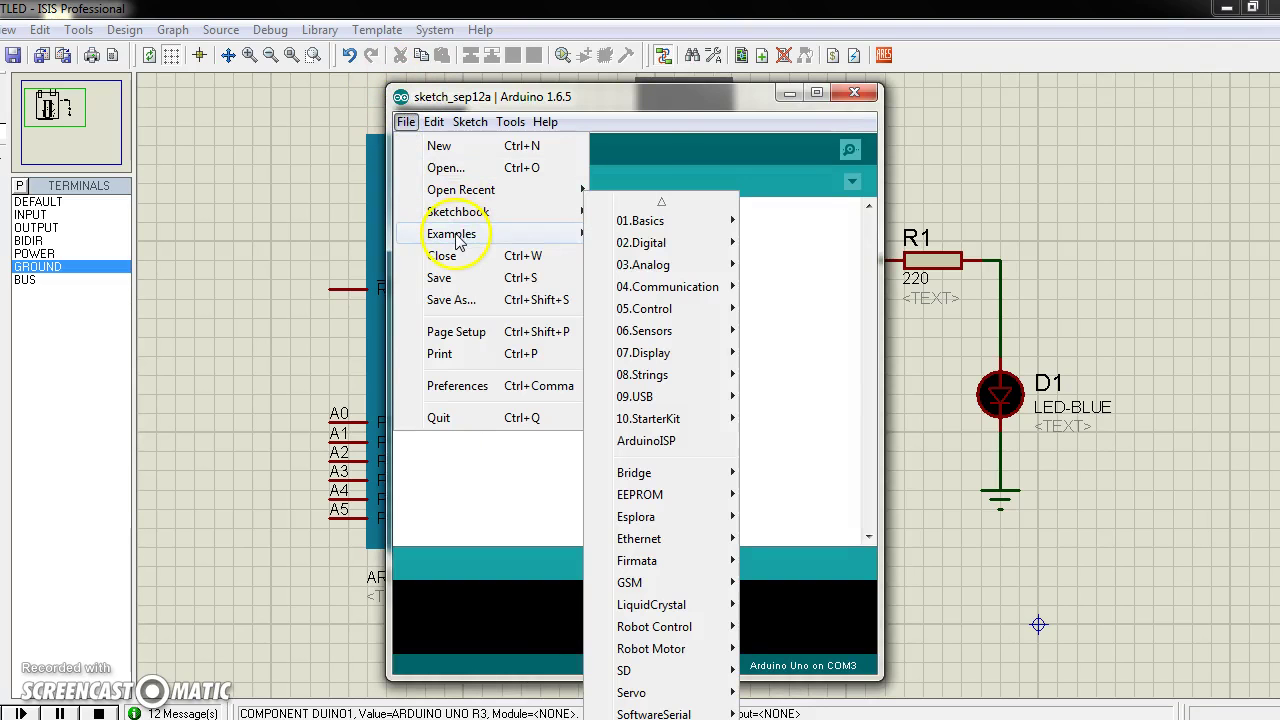
{"action": "mouse_move", "coordinate": [660, 218]}
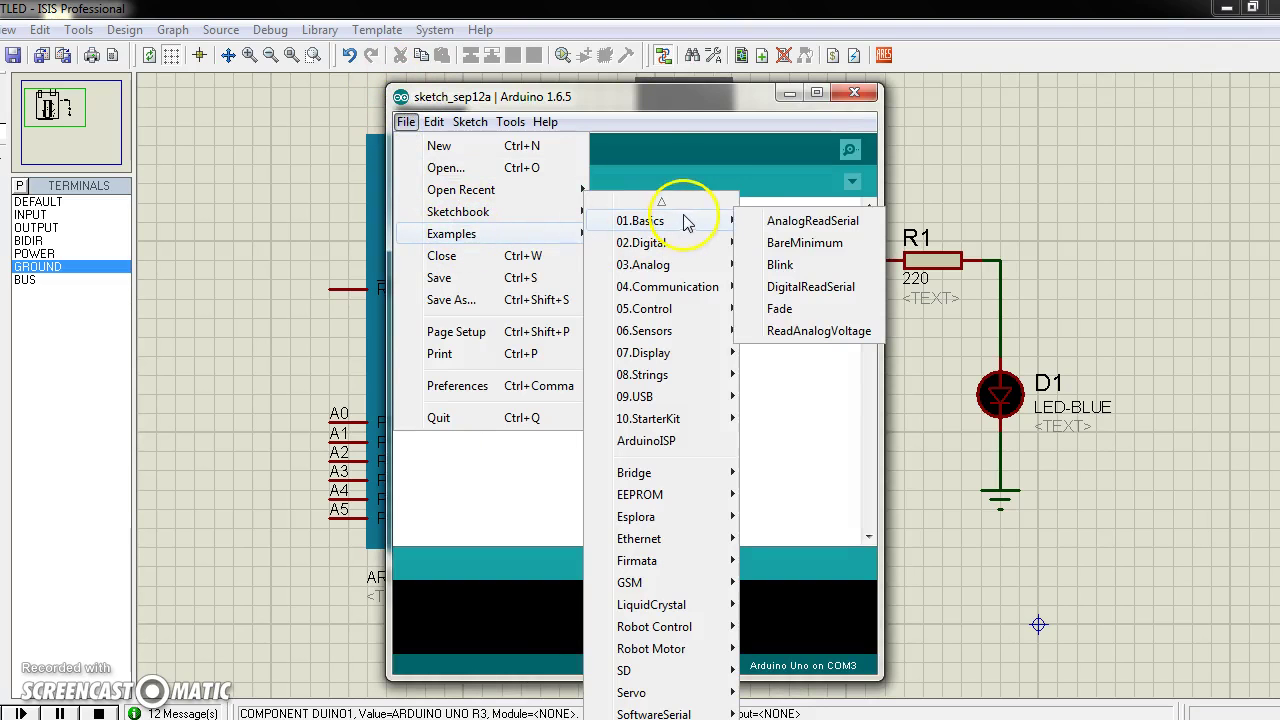
{"action": "left_click", "coordinate": [785, 268]}
{"action": "left_click", "coordinate": [789, 93]}
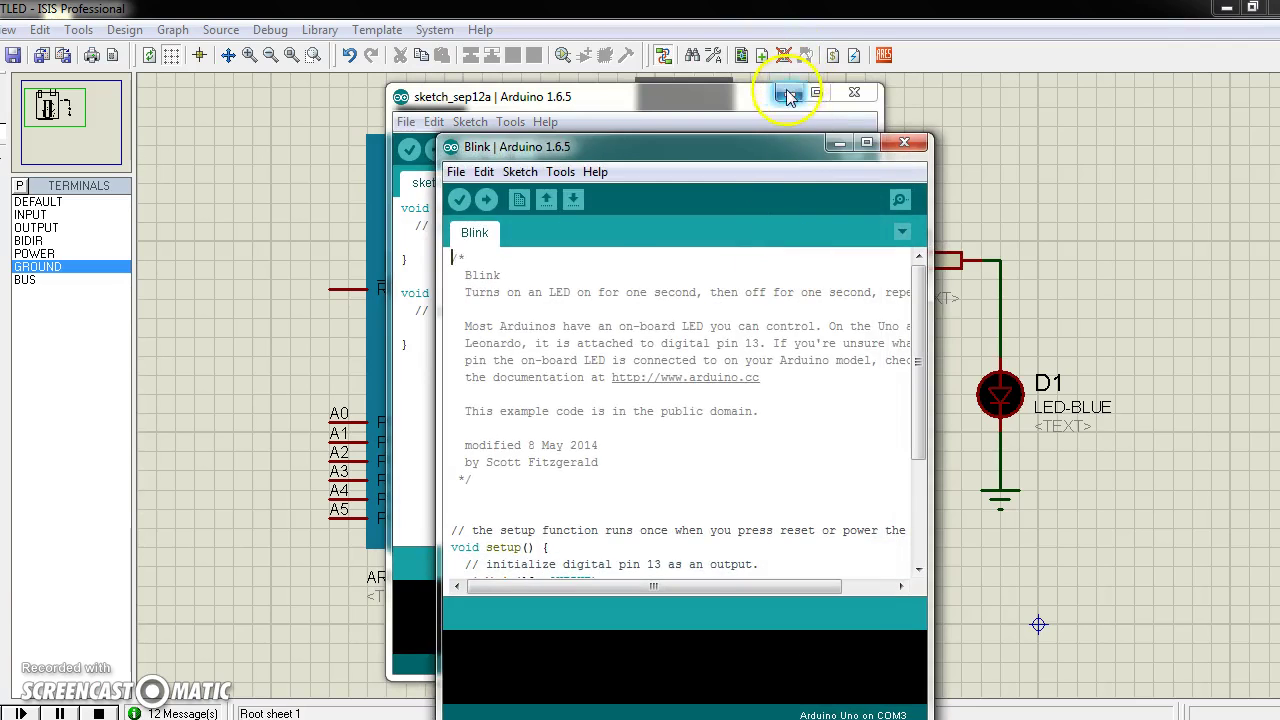
{"action": "left_click_drag", "start_coordinate": [700, 143], "coordinate": [722, 72]}
{"action": "scroll", "coordinate": [678, 320], "scroll_direction": "down", "scroll_amount": 3}
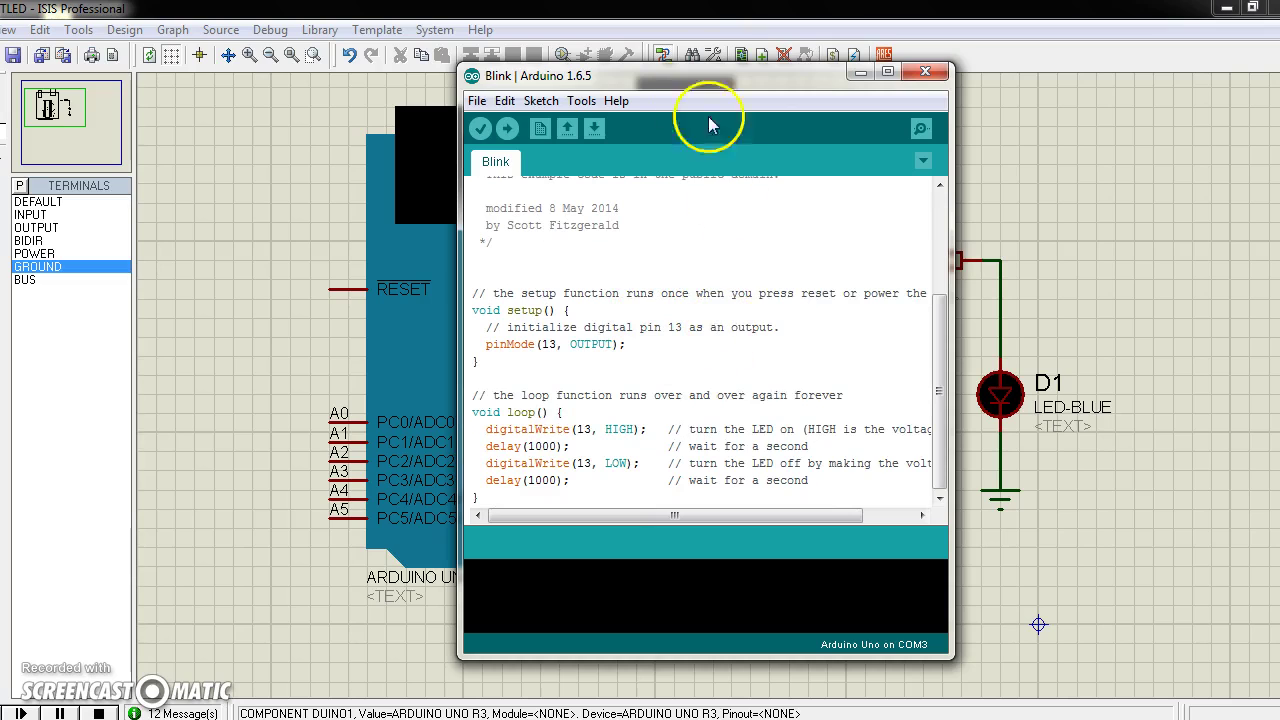
Step: Tick 'Show verbose output during compilation' in File > Preferences and confirm with OK
{"action": "left_click", "coordinate": [478, 101]}
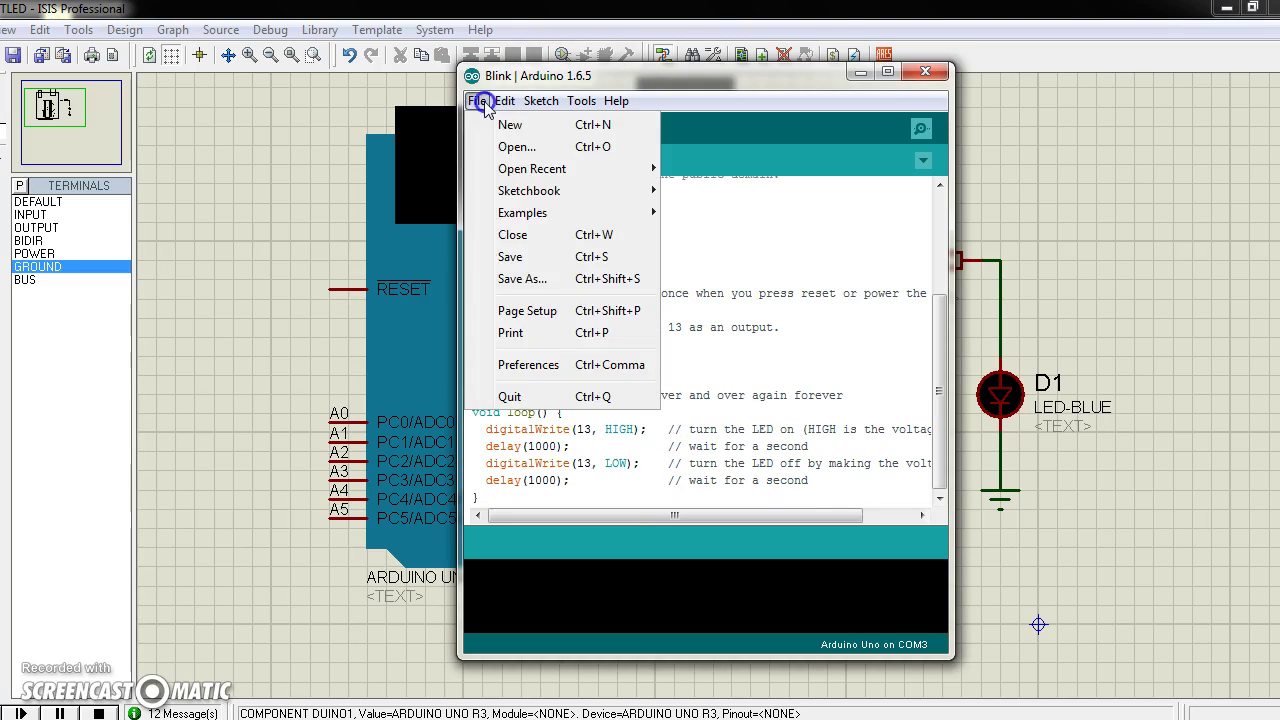
{"action": "left_click", "coordinate": [529, 366]}
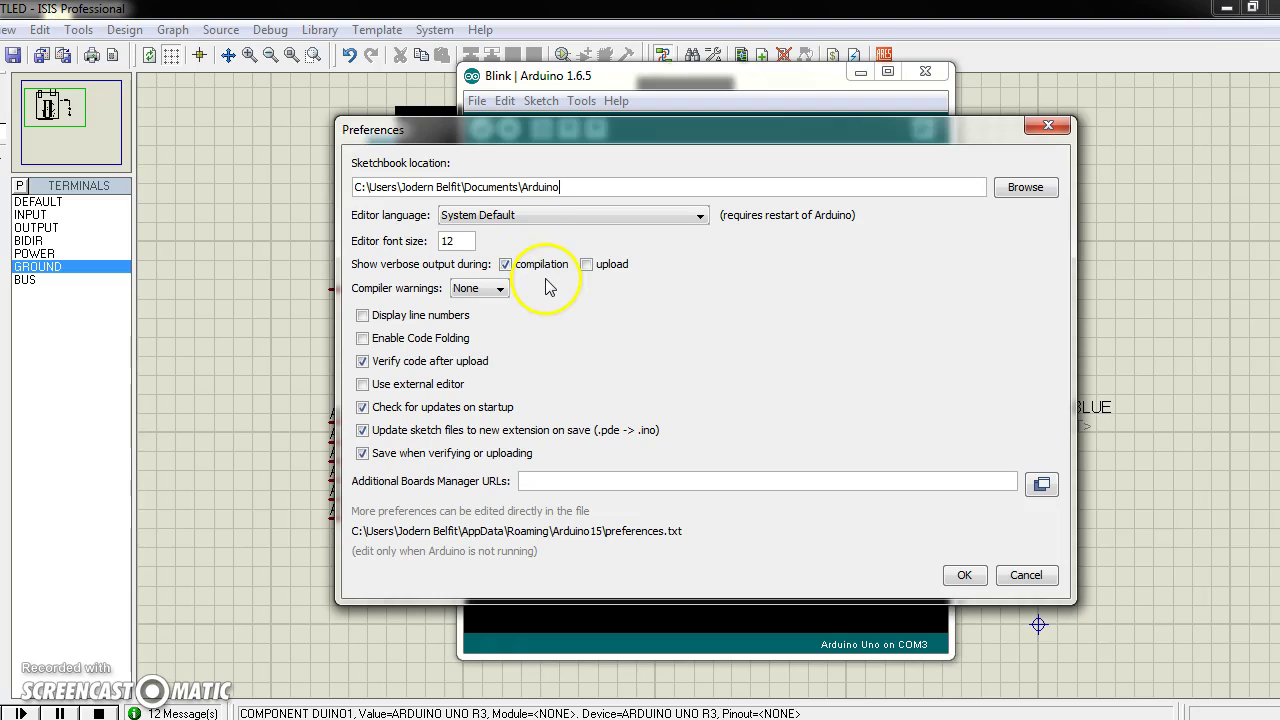
{"action": "left_click", "coordinate": [962, 577]}
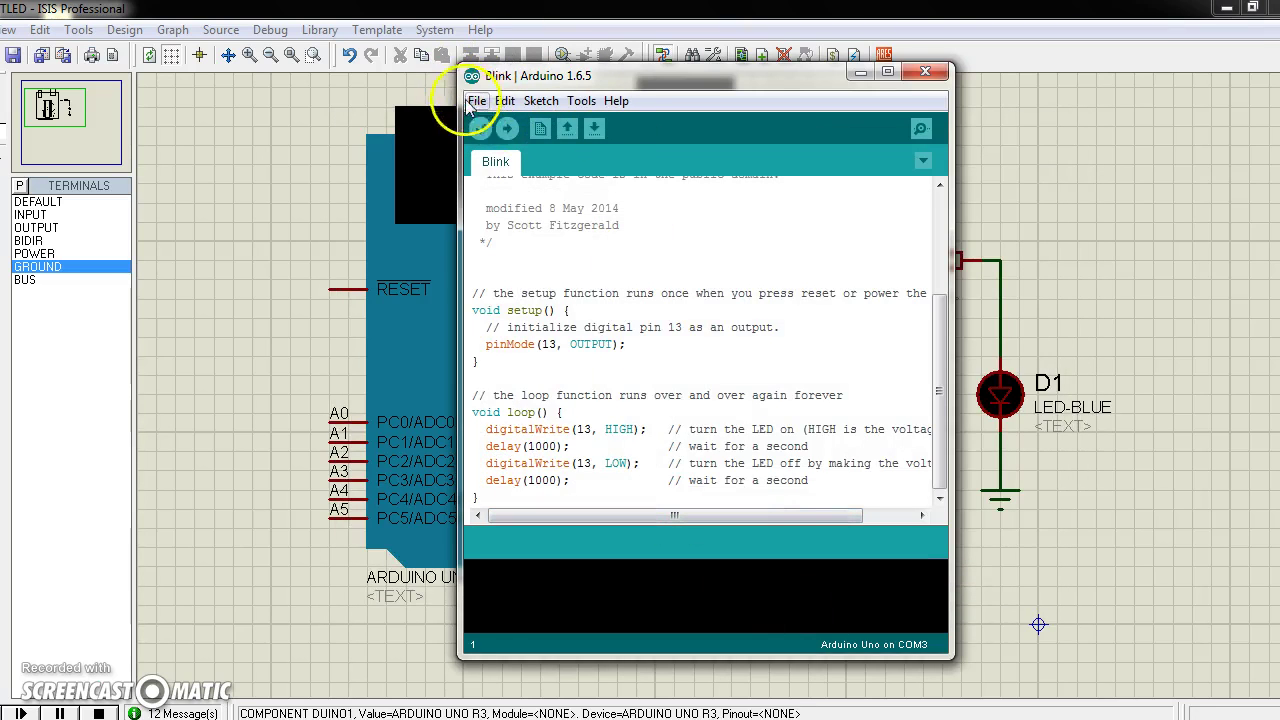
Step: Compile the Blink sketch and enlarge the Arduino IDE window
{"action": "left_click", "coordinate": [481, 129]}
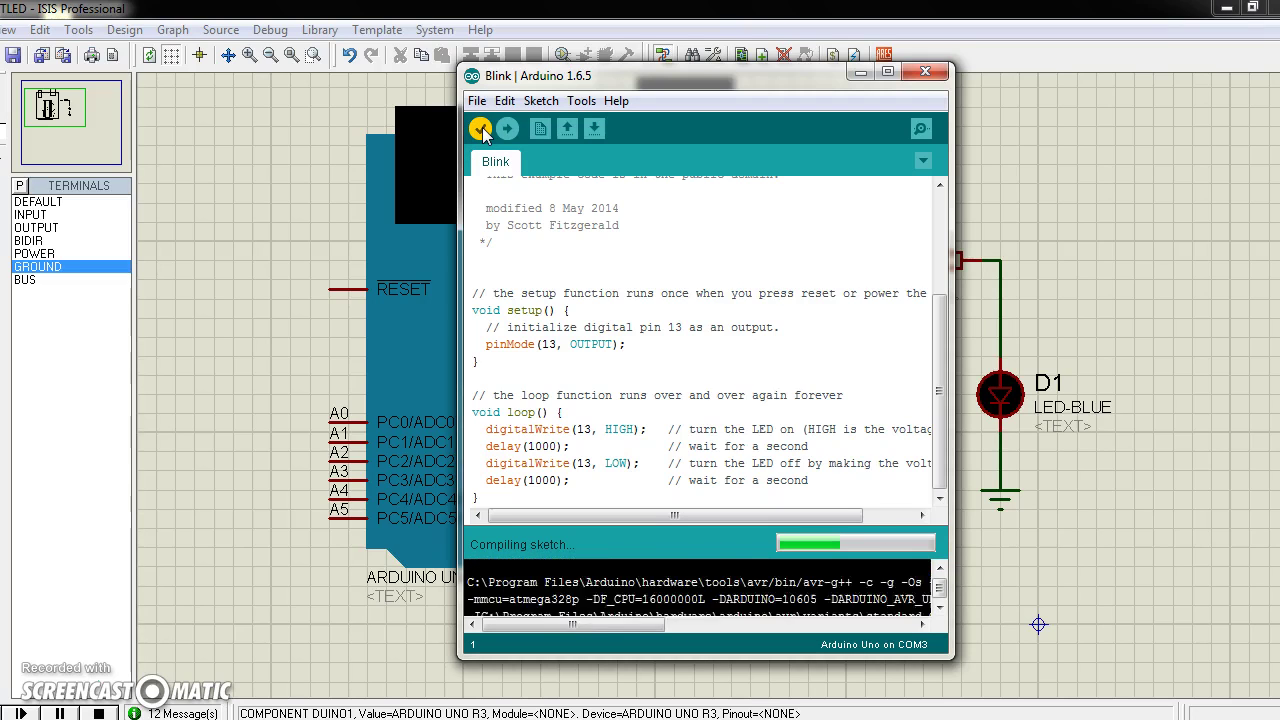
{"action": "double_click", "coordinate": [789, 68]}
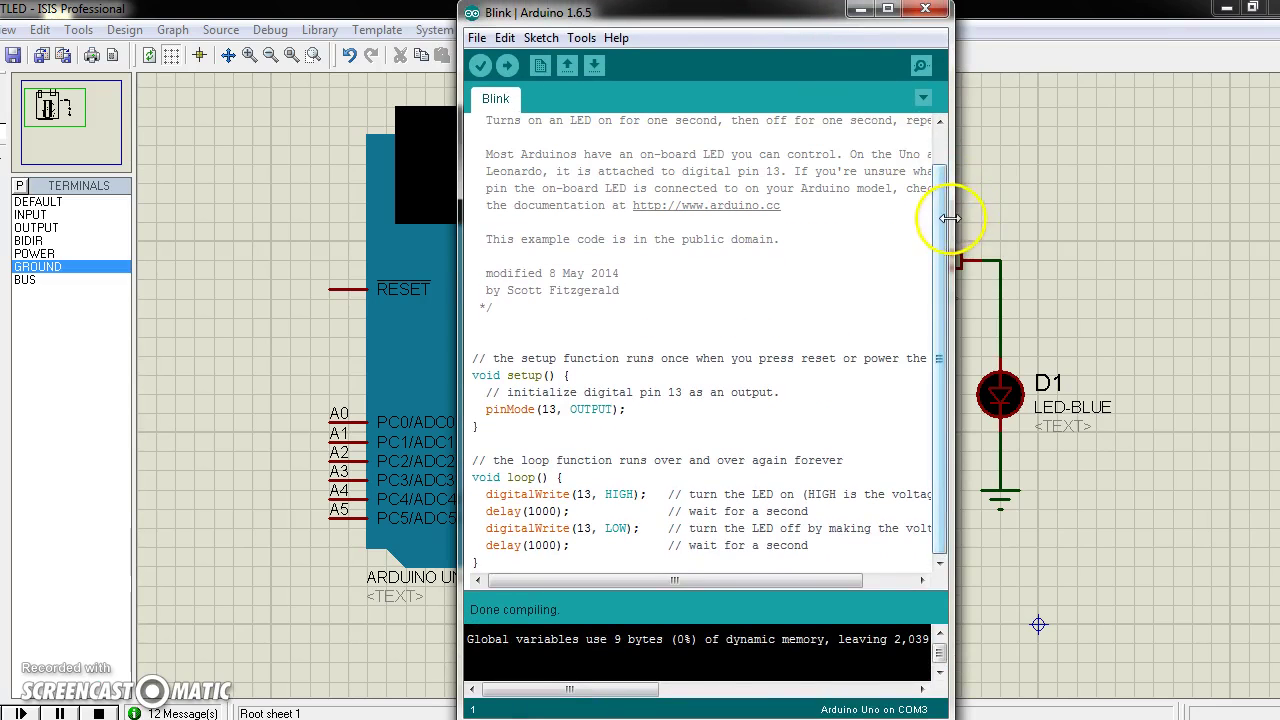
{"action": "left_click_drag", "start_coordinate": [949, 218], "coordinate": [1085, 152]}
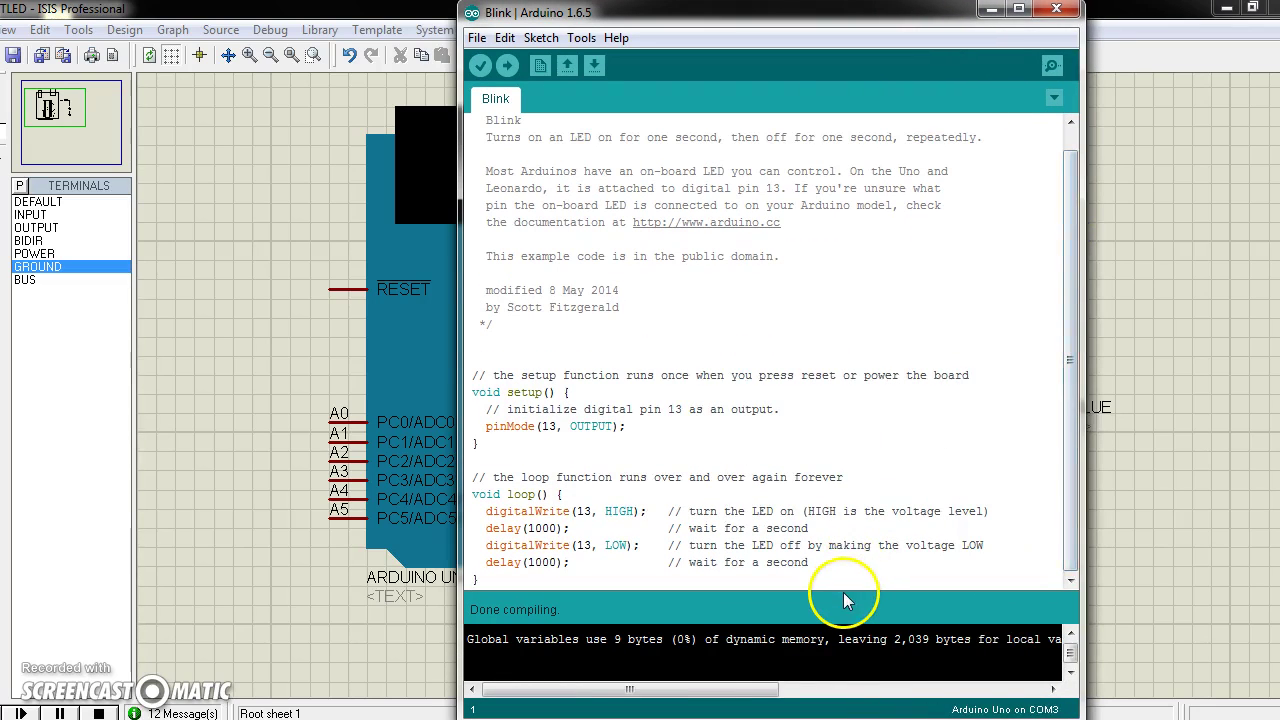
Step: Enlarge the console pane and select the full Blink.cpp.hex path in the verbose output
{"action": "left_click_drag", "start_coordinate": [839, 590], "coordinate": [837, 506]}
{"action": "scroll", "coordinate": [764, 582], "scroll_direction": "up", "scroll_amount": 1}
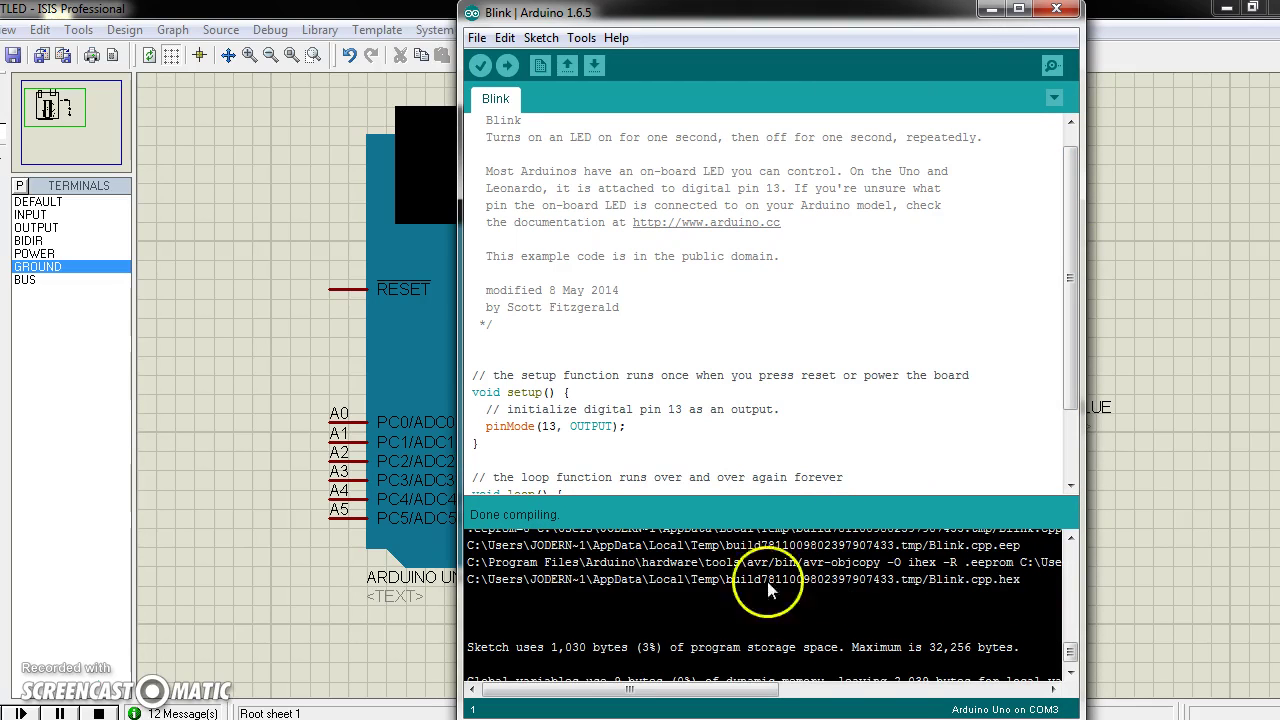
{"action": "left_click_drag", "start_coordinate": [468, 577], "coordinate": [953, 584]}
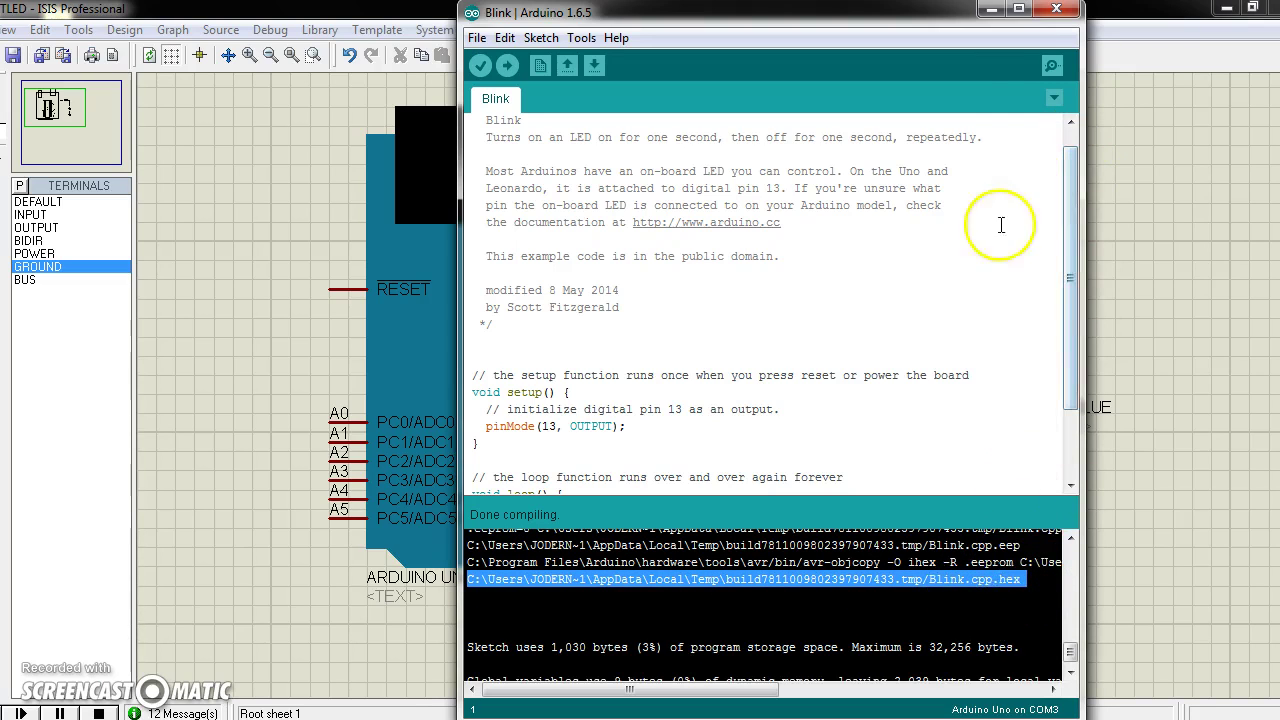
Step: Paste the copied Blink.cpp.hex path into the Arduino UNO R3's Program File property and confirm
{"action": "left_click", "coordinate": [991, 9]}
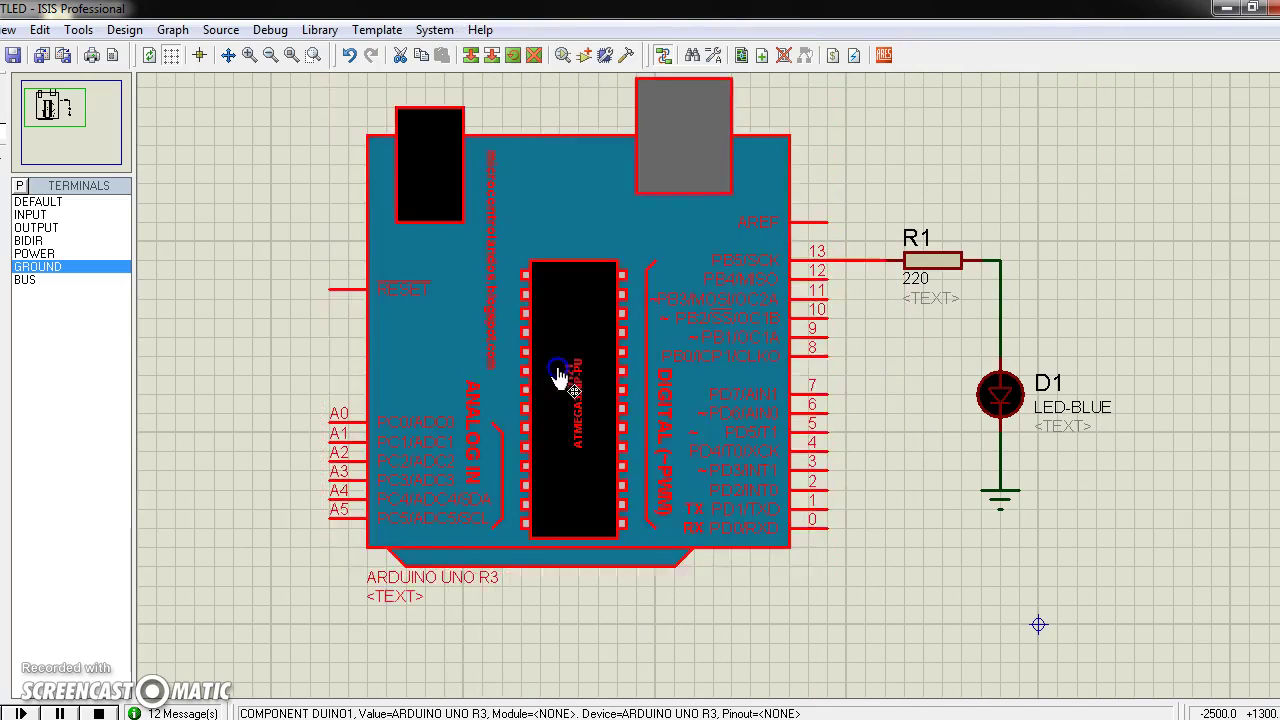
{"action": "double_click", "coordinate": [558, 367]}
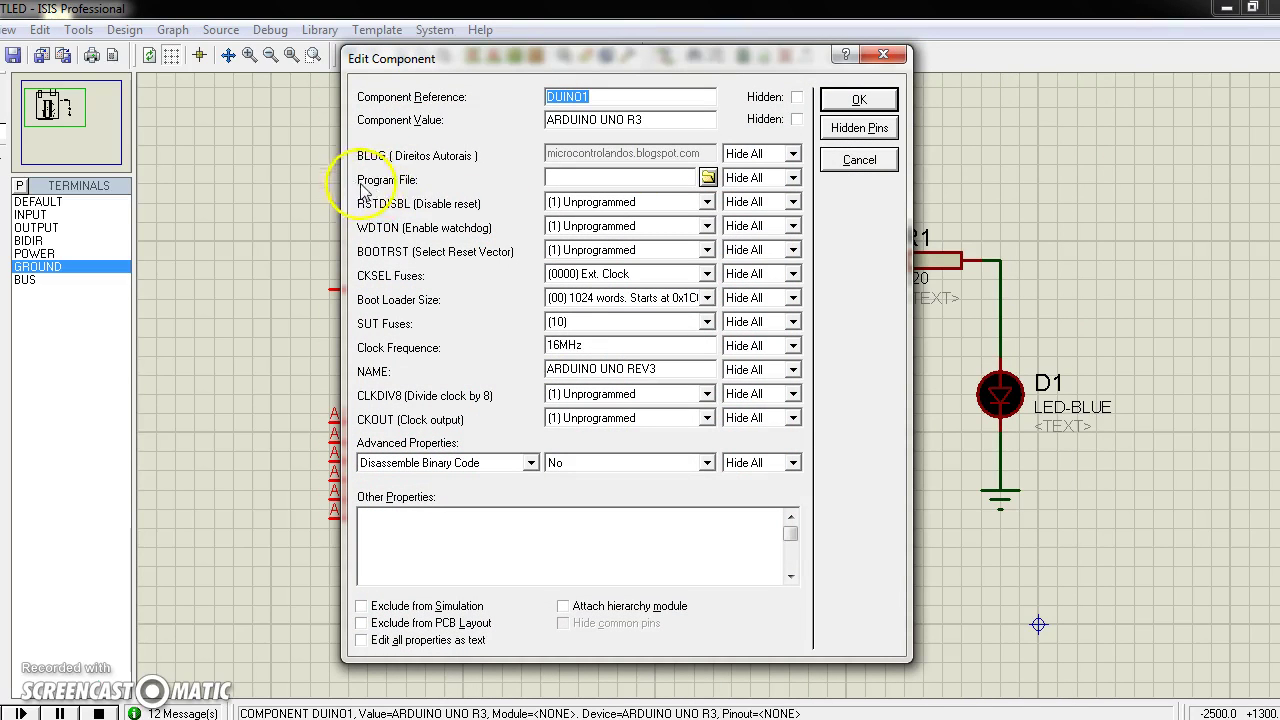
{"action": "left_click", "coordinate": [586, 176]}
{"action": "right_click", "coordinate": [590, 178]}
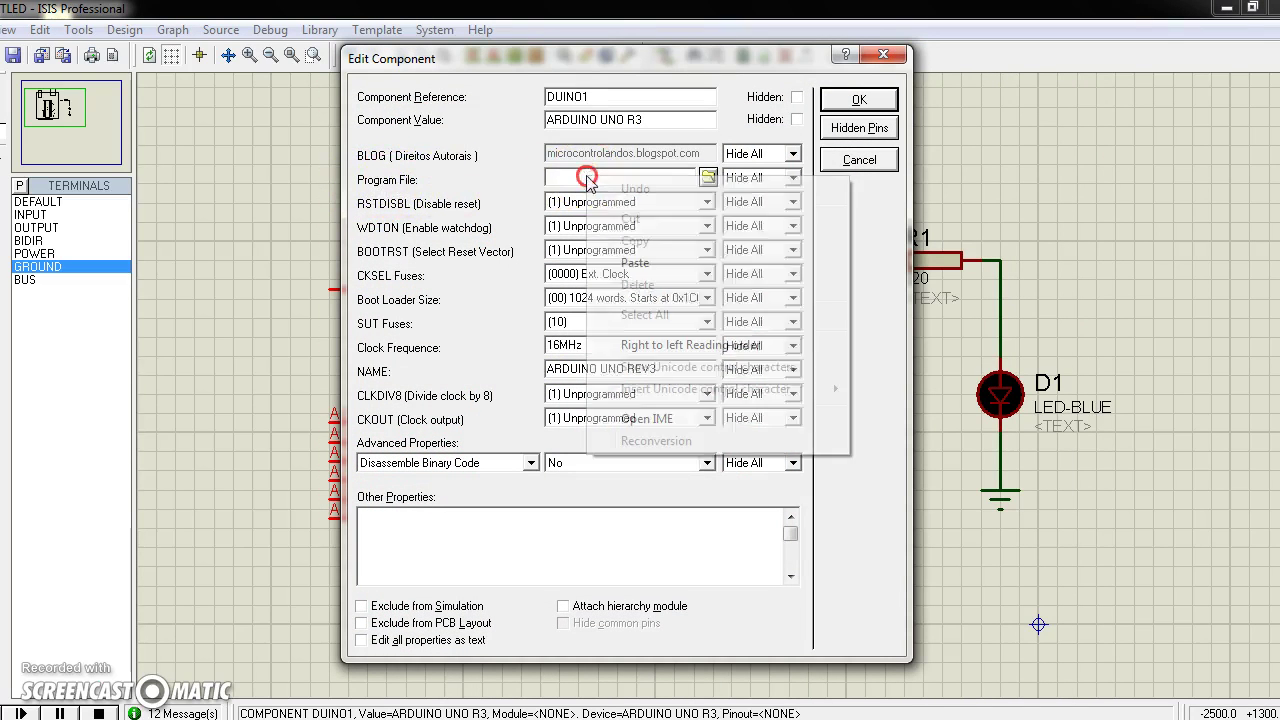
{"action": "left_click", "coordinate": [635, 262]}
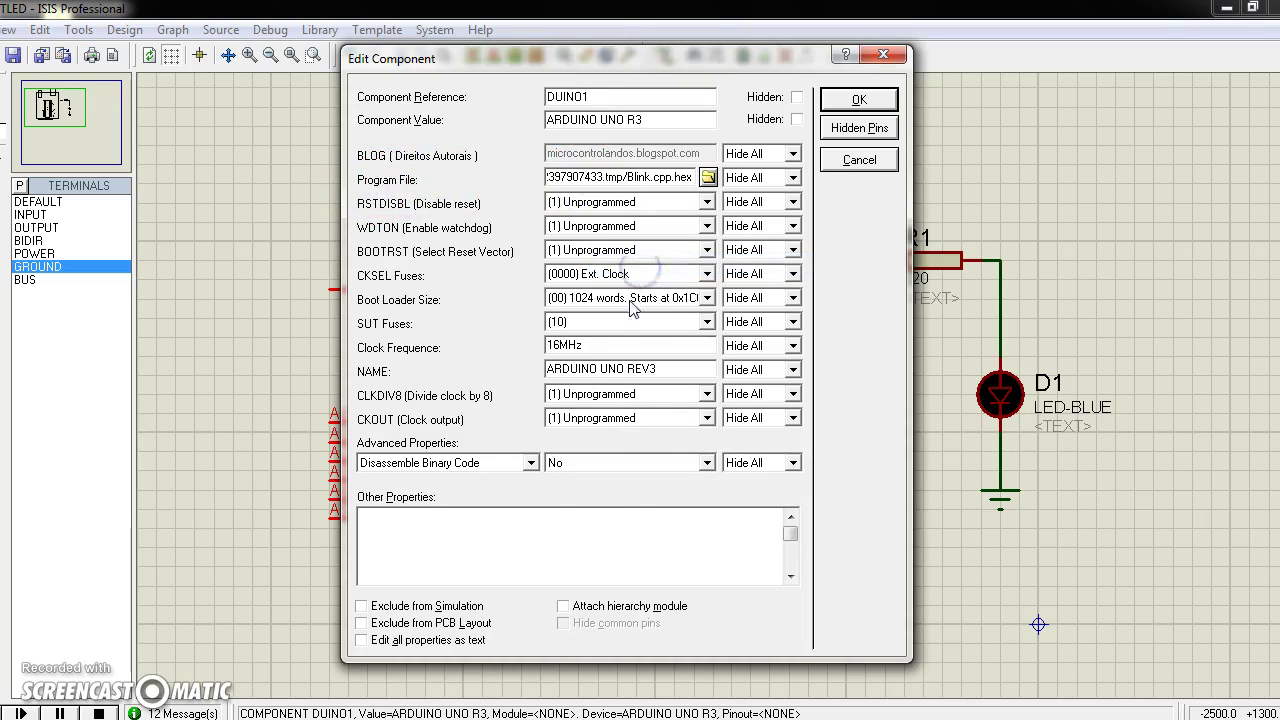
{"action": "left_click", "coordinate": [859, 99]}
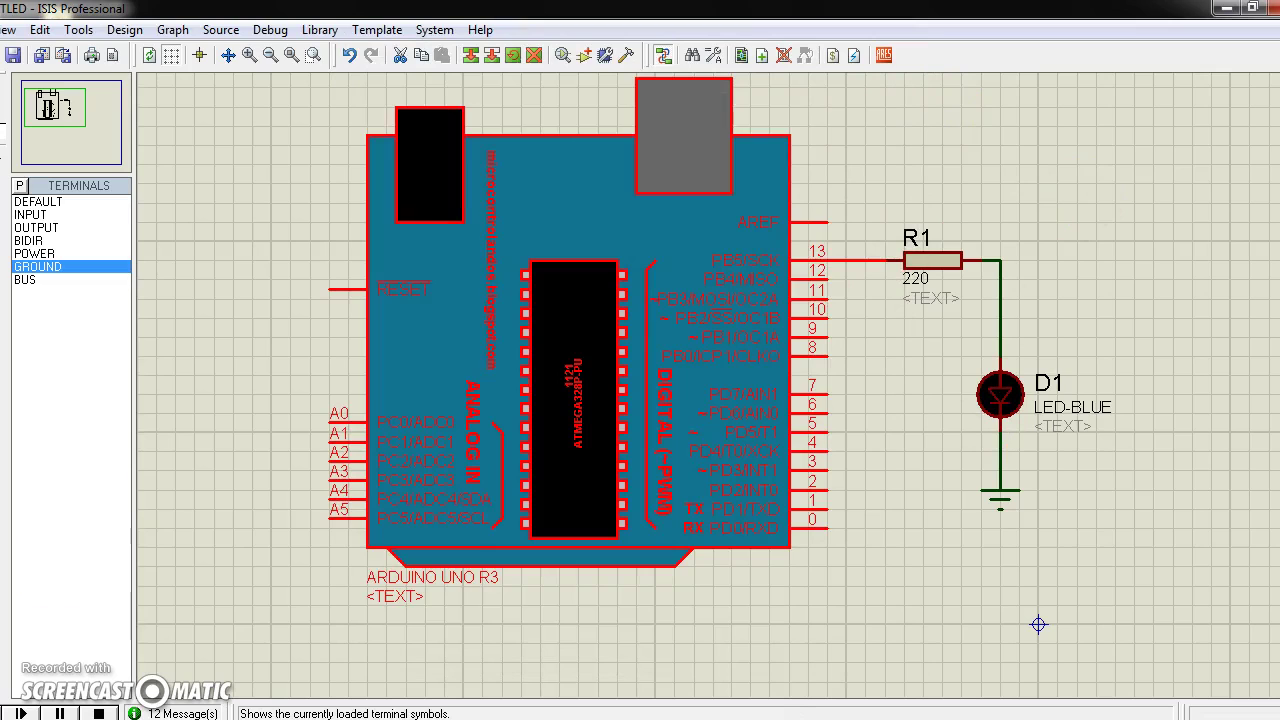
Step: Deselect the Arduino board by clicking an empty spot on the canvas
{"action": "left_click", "coordinate": [20, 713]}
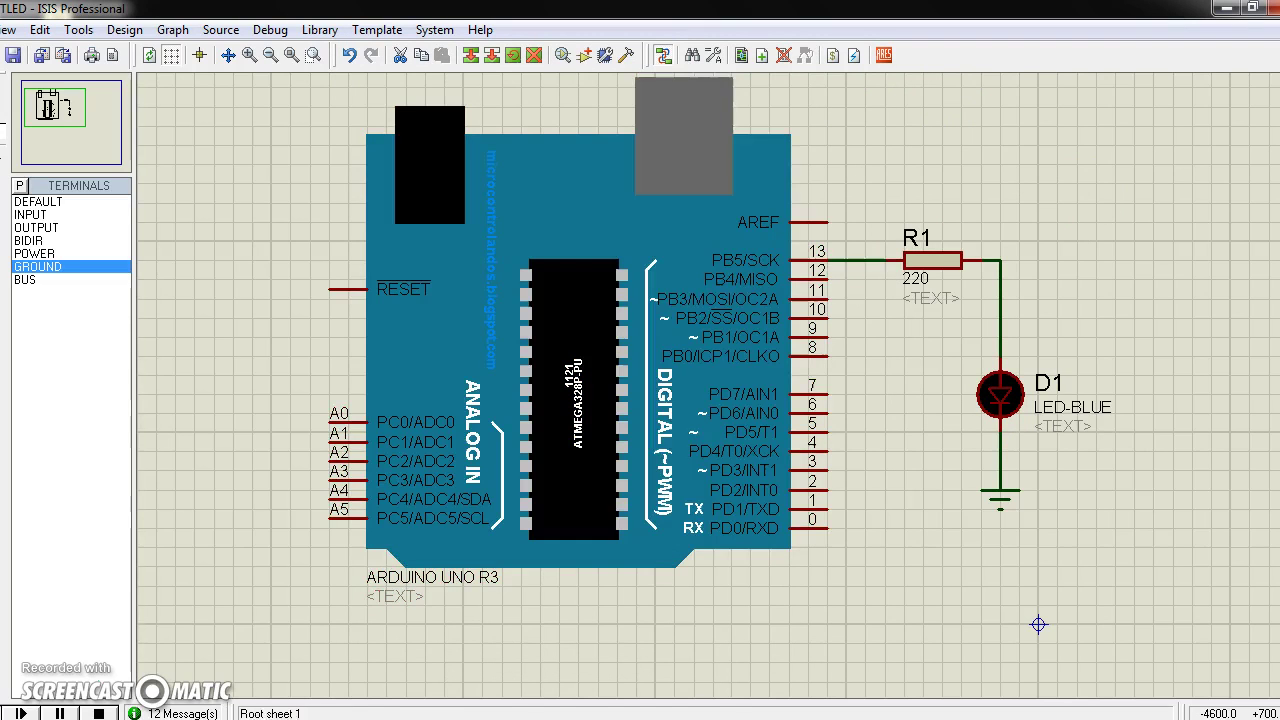